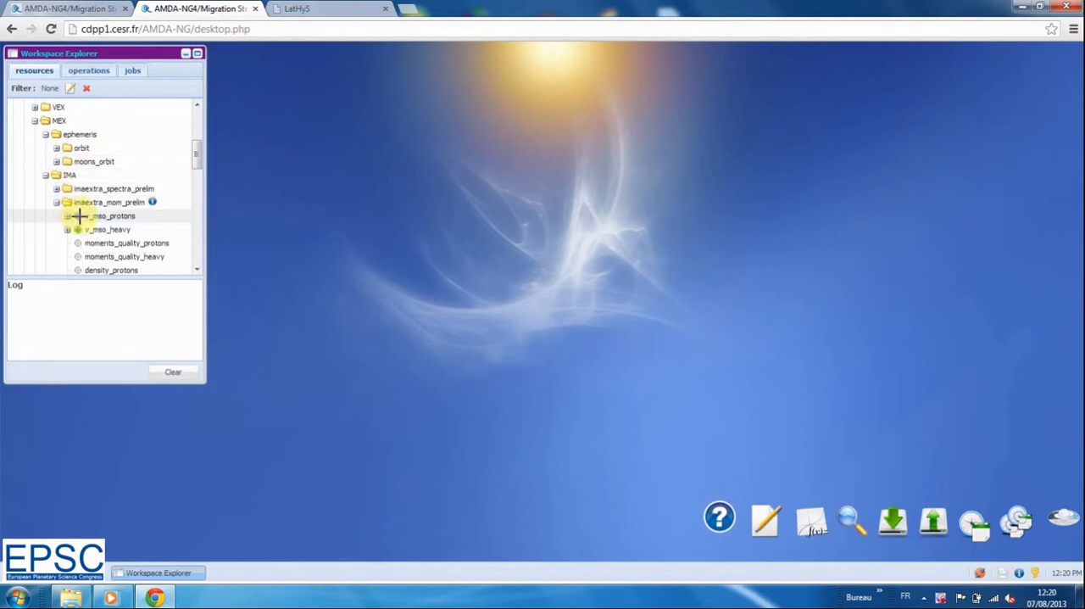
Build a plot request with separate panels for the MEX parameters xyz_mso, v_mso_protons, density_protons and t_protons
drag(203, 155, 200, 170)
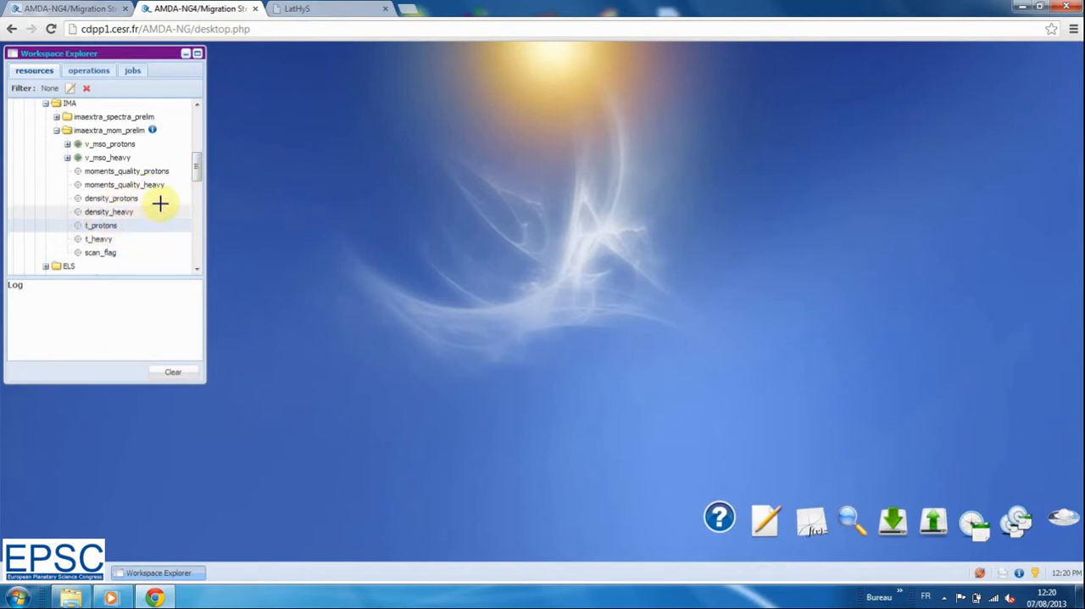
drag(203, 174, 199, 166)
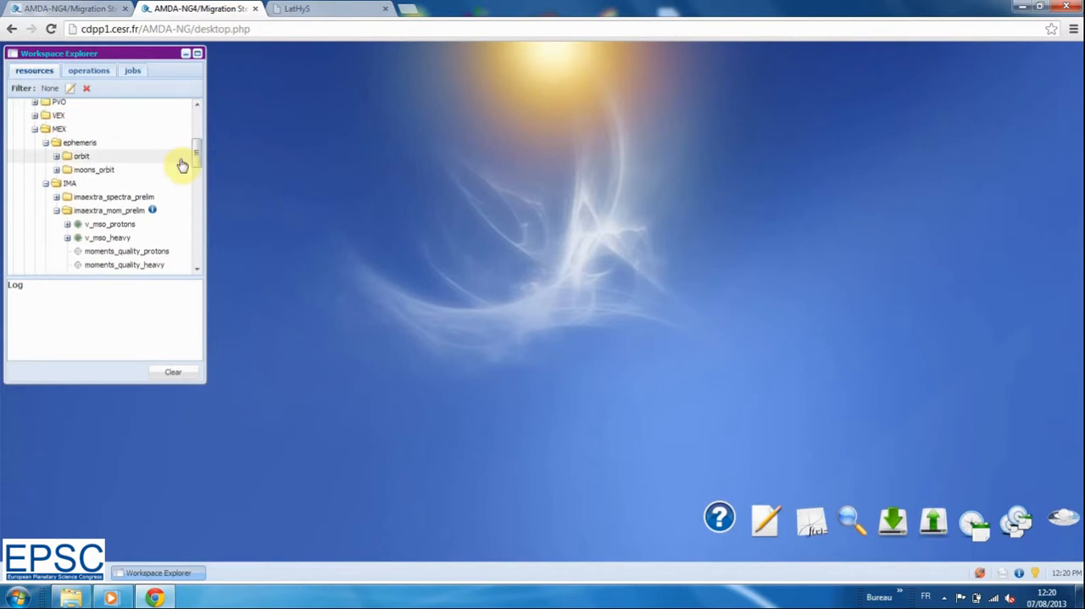
click(55, 159)
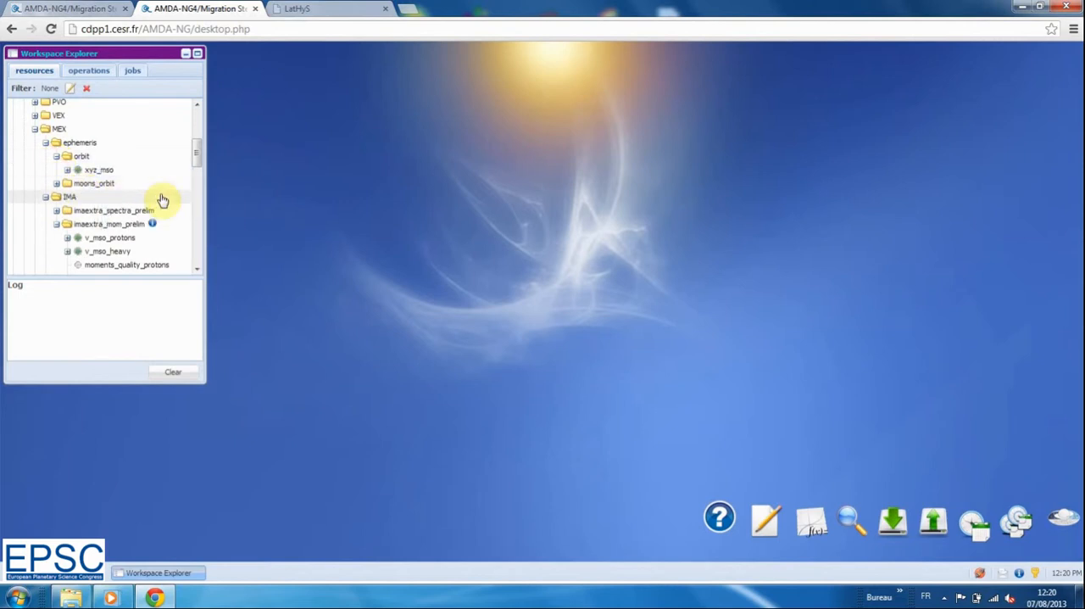
click(814, 517)
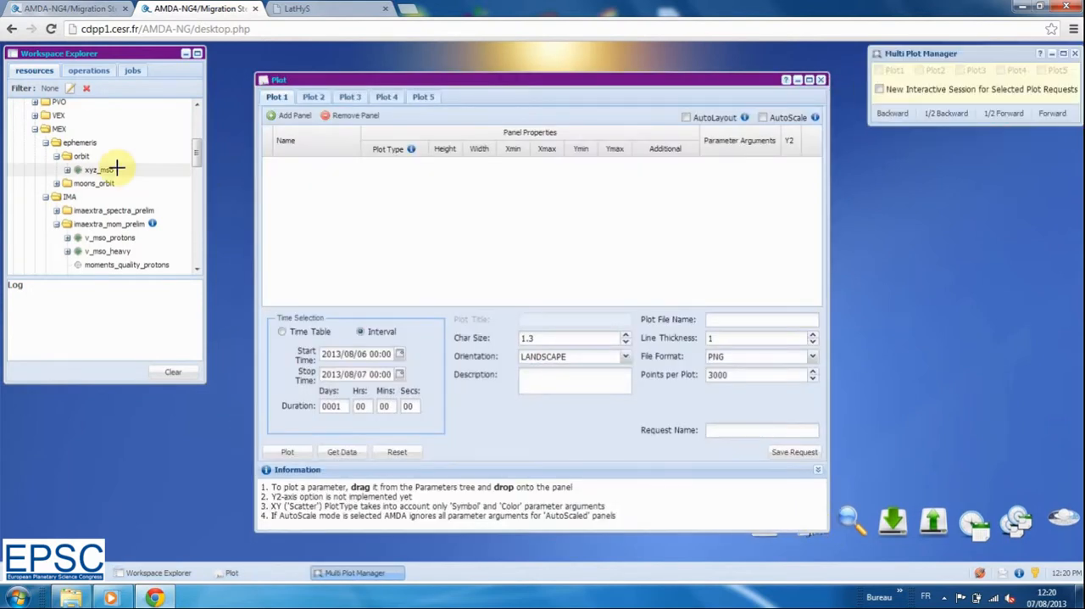
drag(87, 170, 296, 178)
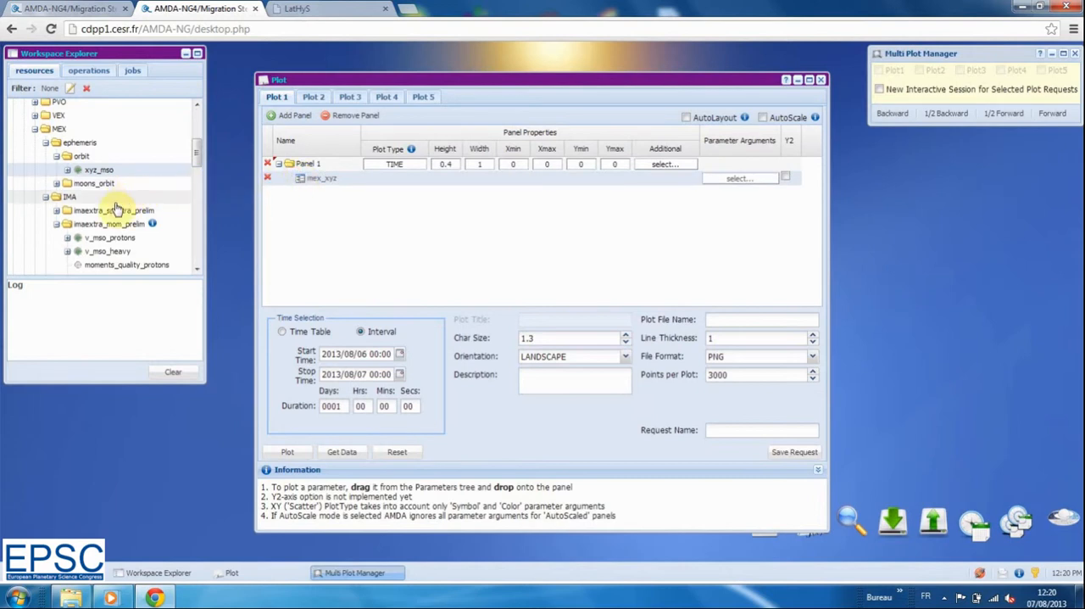
drag(82, 236, 308, 200)
Set the plot interval's start time to 2007/07/12 00:00
click(337, 354)
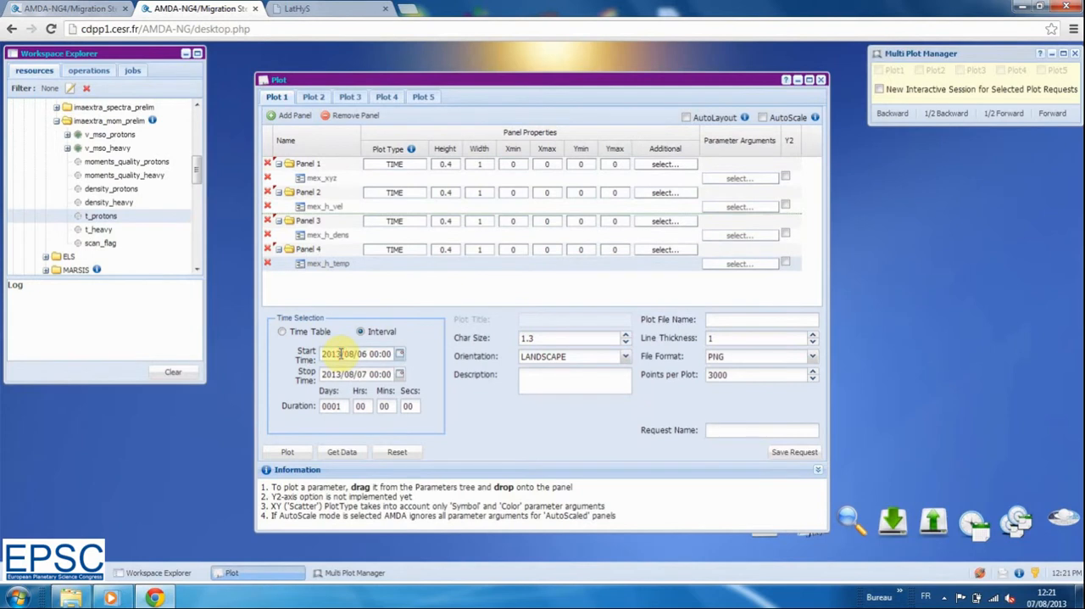
key(BackSpace)
key(BackSpace)
text(07)
key(Right)
key(Right)
key(Right)
key(BackSpace)
text(7)
key(BackSpace)
text(2)
Set the interval duration to 0 days and 12 hours, and generate the plot
drag(344, 406, 310, 410)
text(0)
click(360, 406)
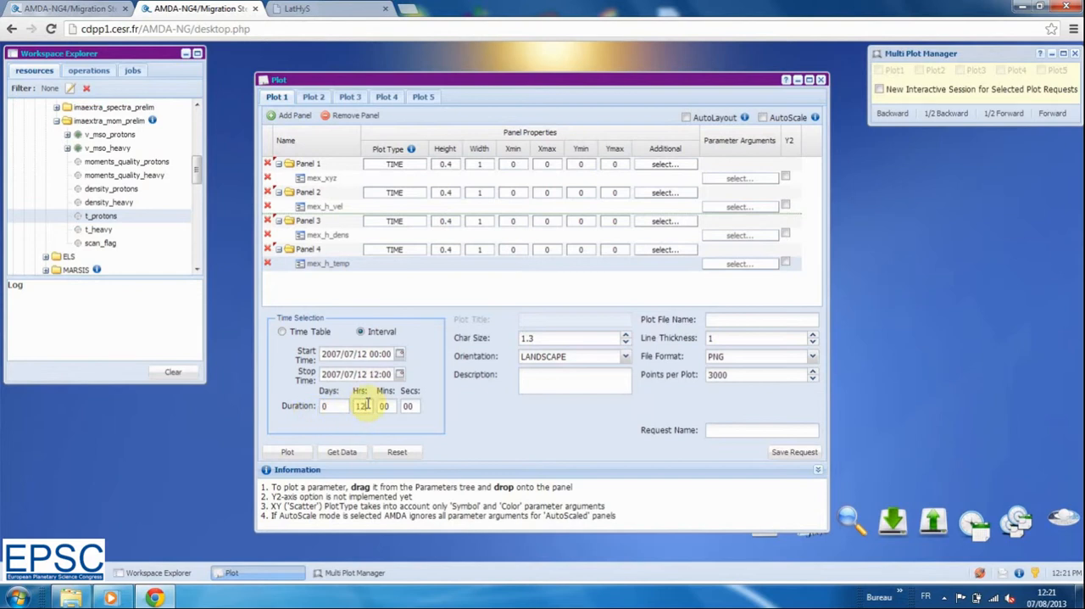
click(291, 452)
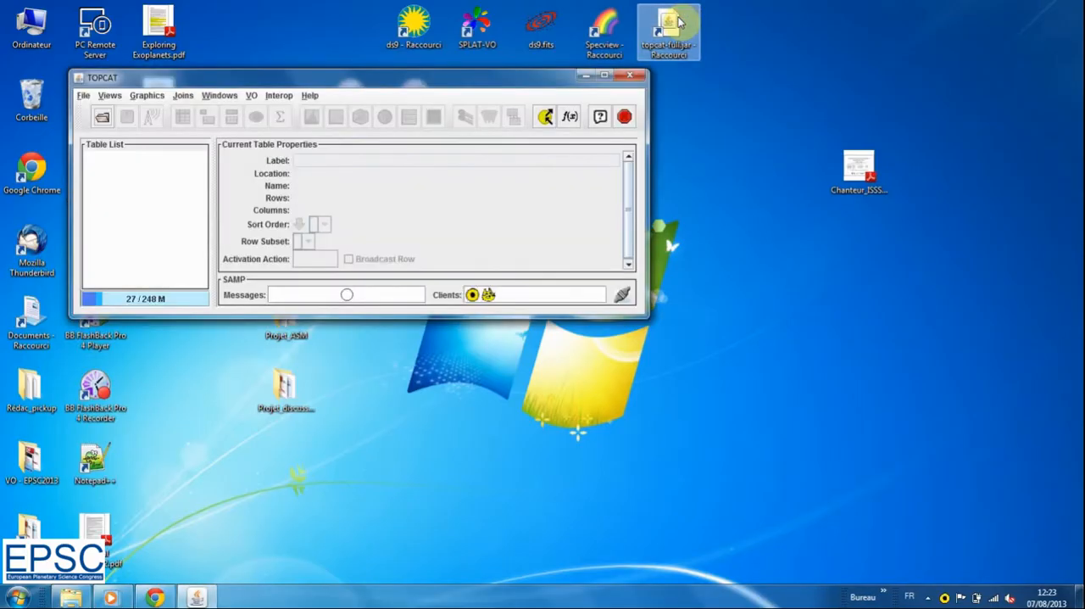
Switch to AMDA in the browser and authorize its registration with the SAMP hub
click(158, 598)
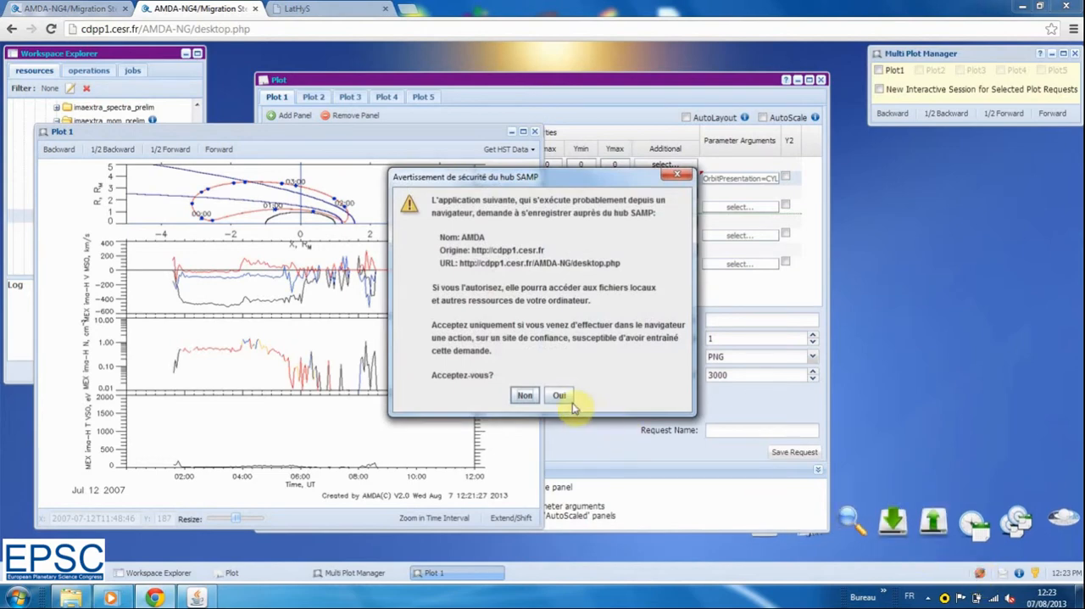
click(559, 396)
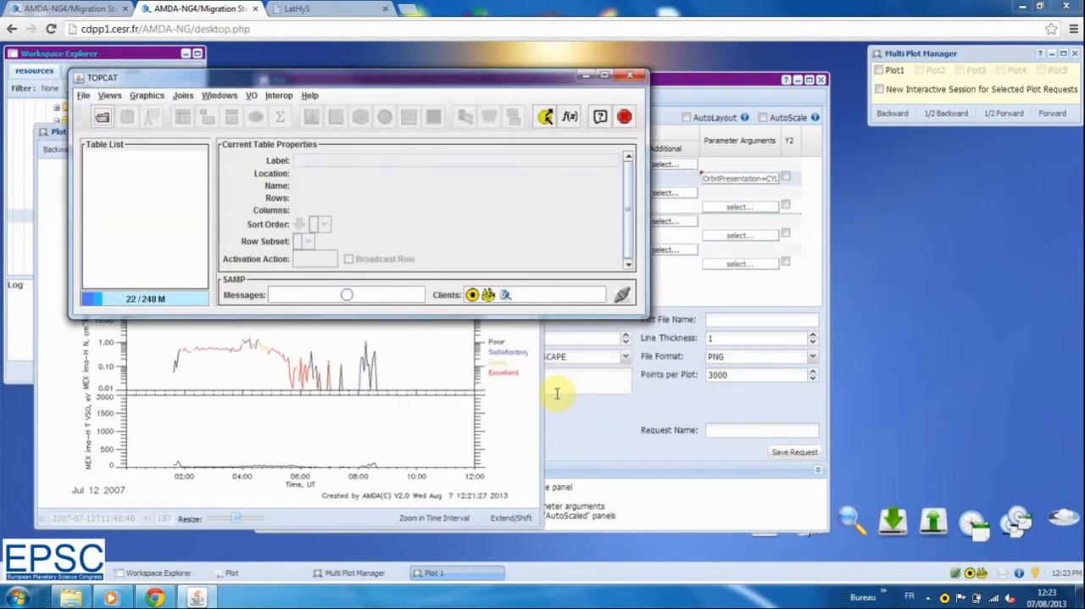
click(531, 424)
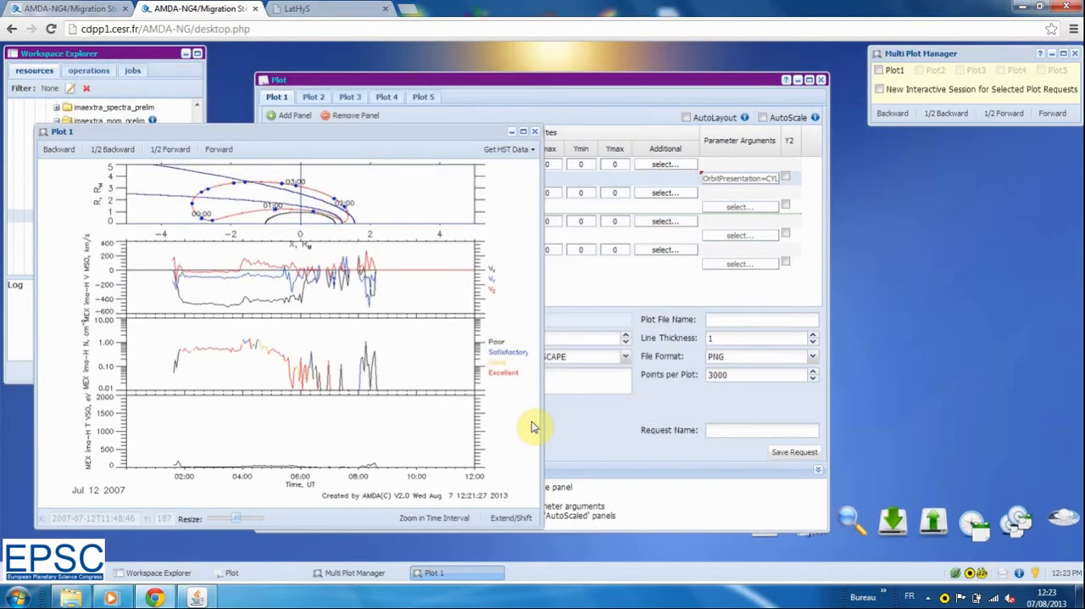
Request the plotted parameters' data for download with the All In One File structure and a sampling time of 60
click(574, 437)
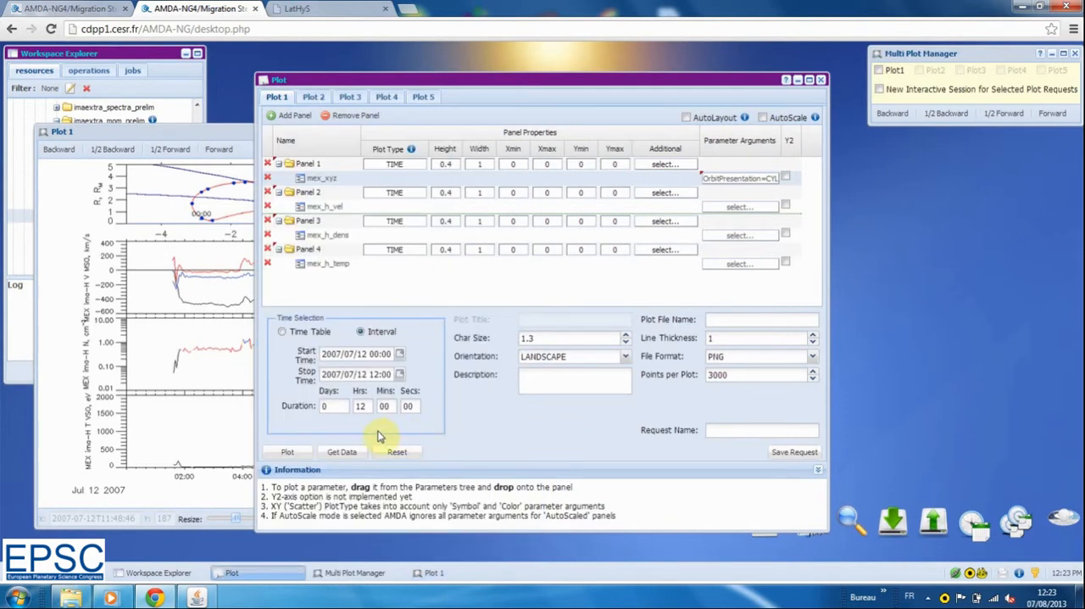
click(343, 452)
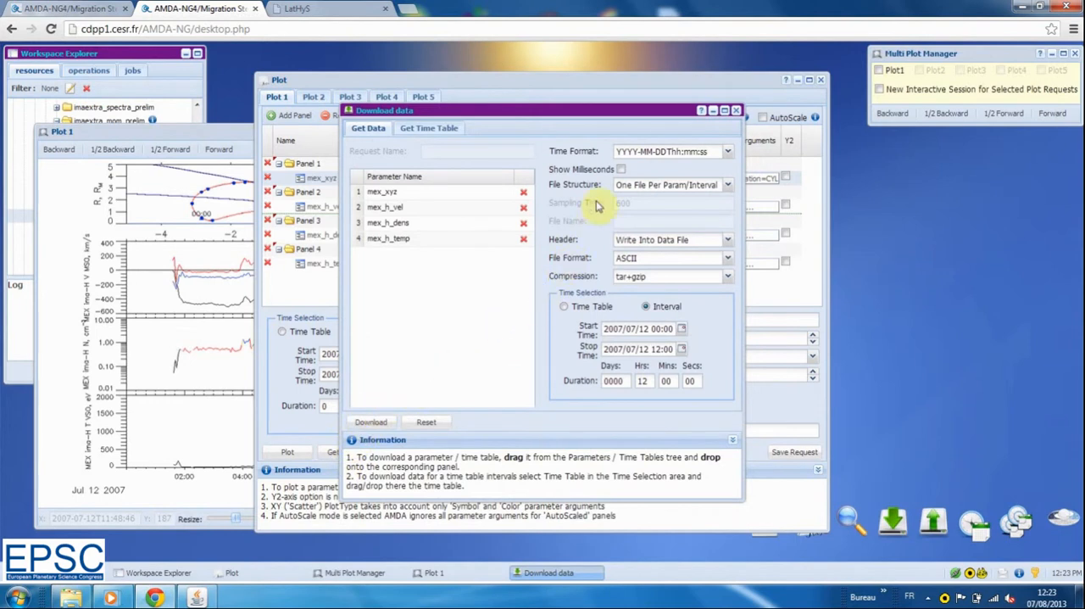
click(729, 185)
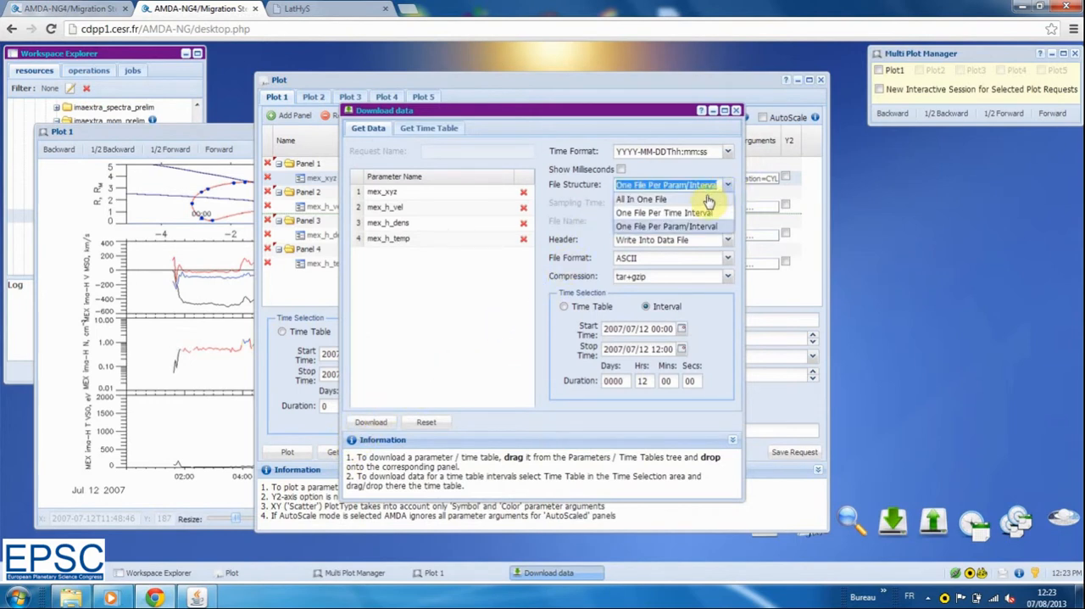
click(708, 200)
click(665, 202)
key(BackSpace)
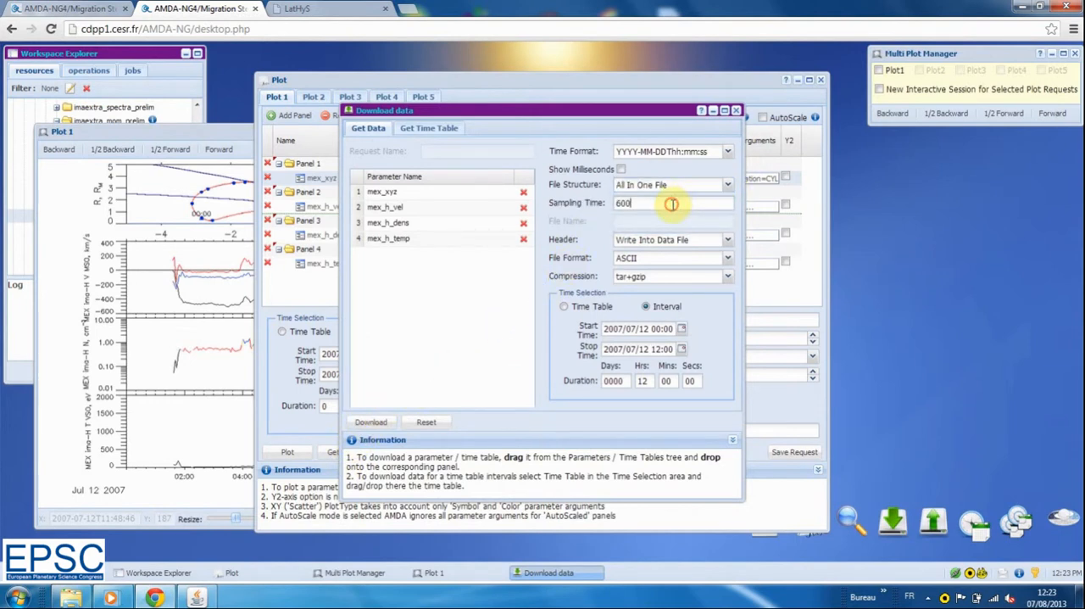
click(369, 424)
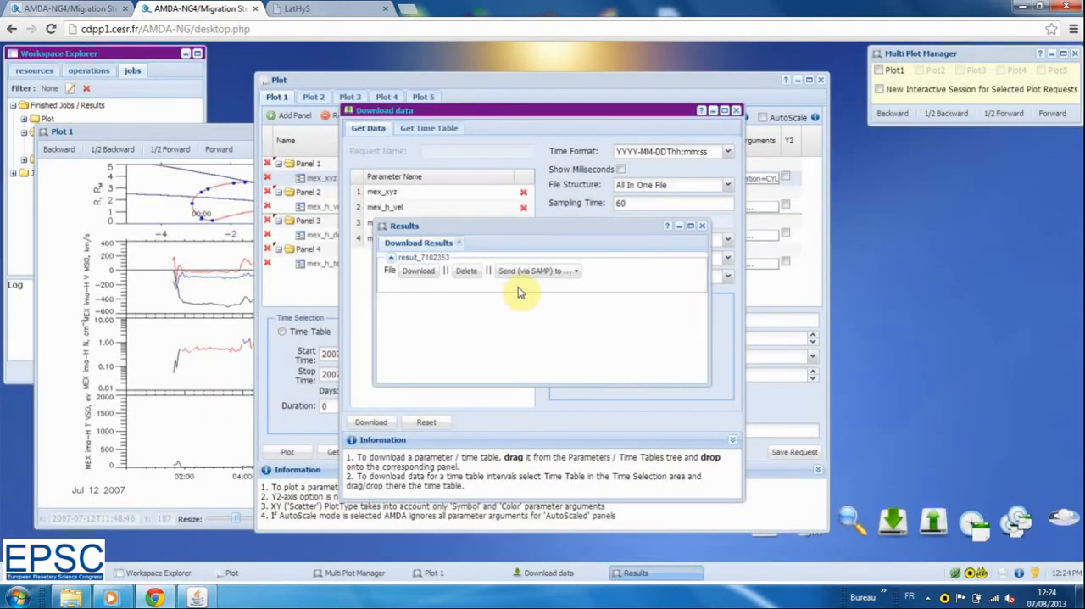
Send the download result via SAMP to TOPCAT and switch to TOPCAT
click(577, 273)
click(552, 288)
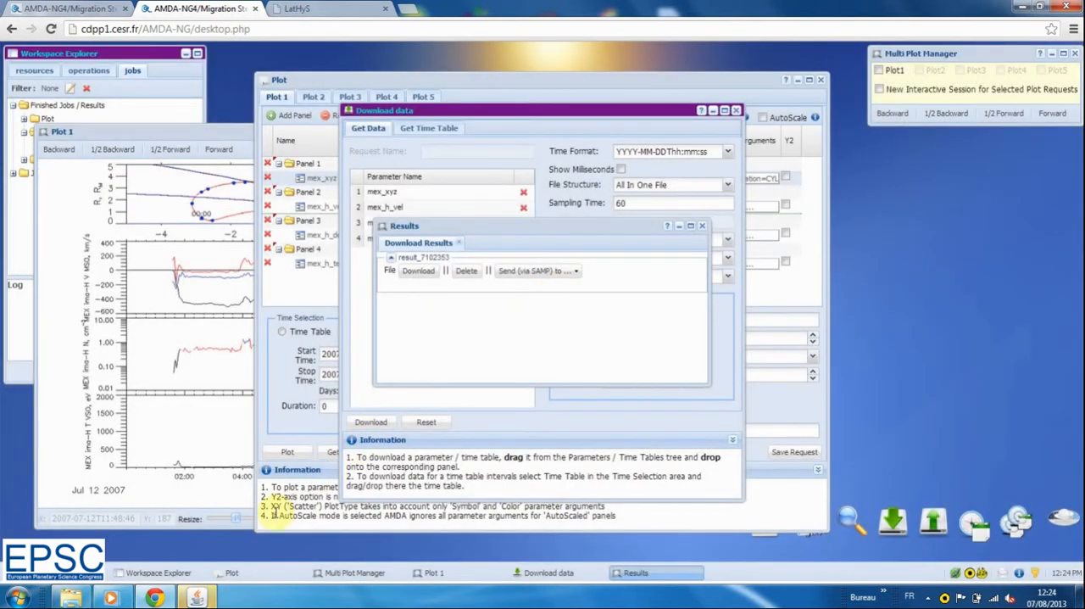
click(196, 598)
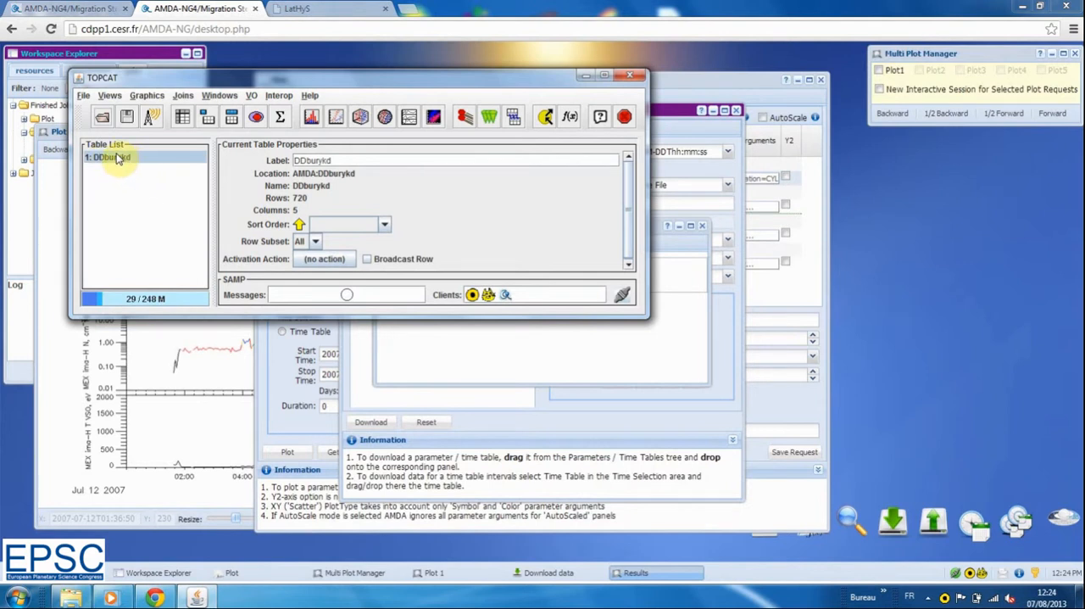
Explode the xyz_mso array column of the AMDA table into three scalar columns
click(231, 119)
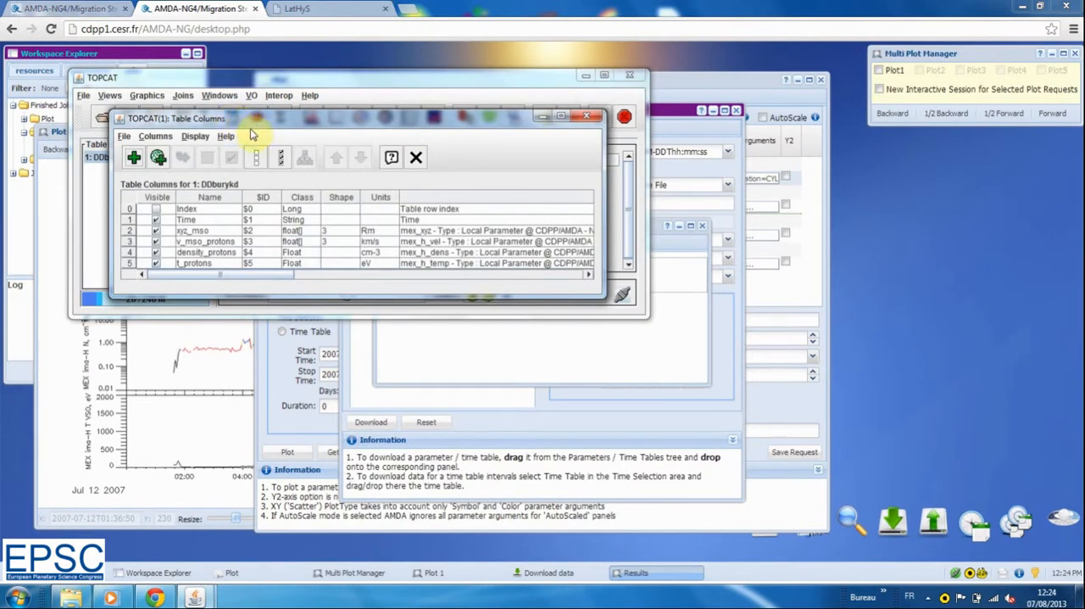
click(186, 231)
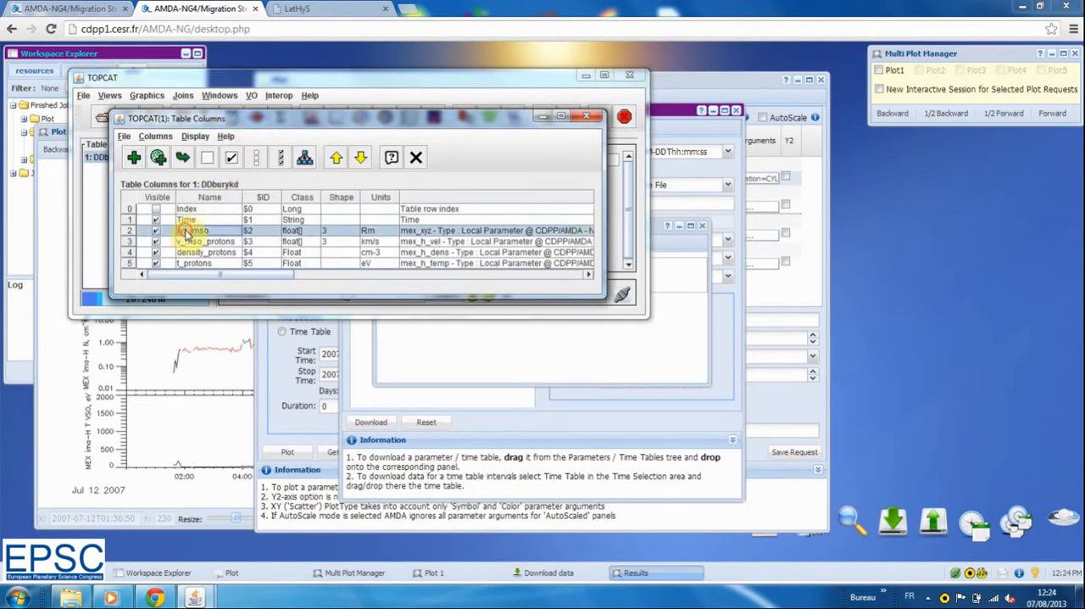
click(304, 159)
click(335, 226)
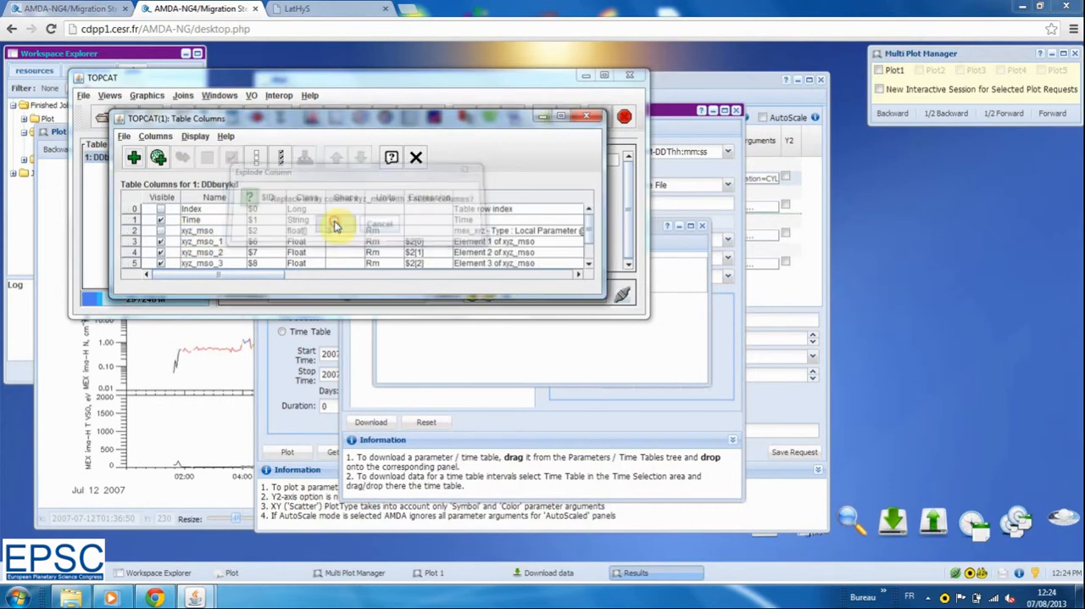
Explode the v_mso_protons array column into three scalar columns and close the column list
drag(515, 298, 513, 390)
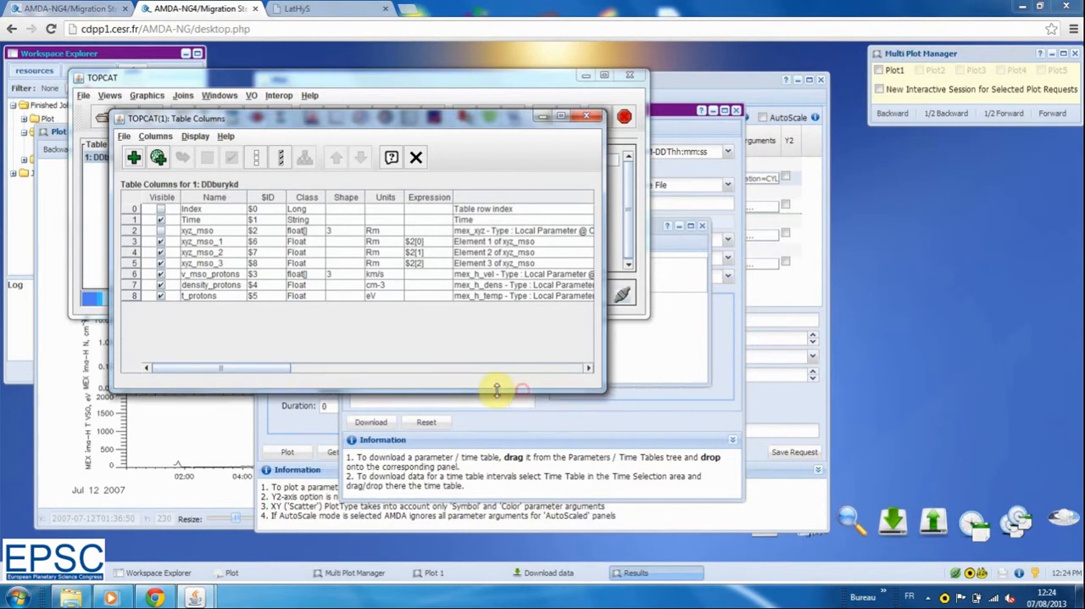
click(210, 274)
click(304, 161)
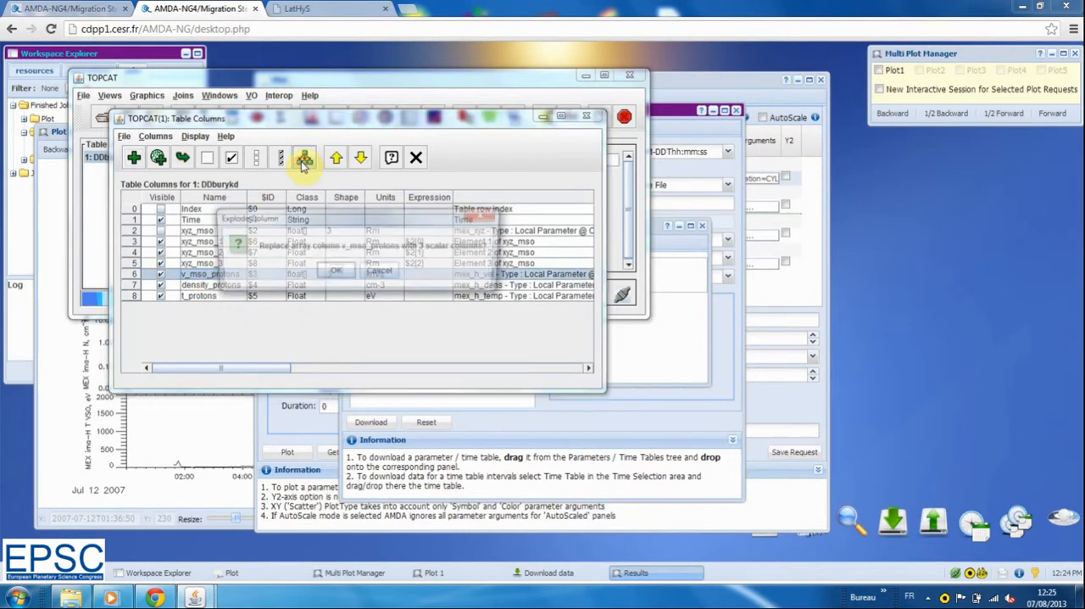
click(334, 273)
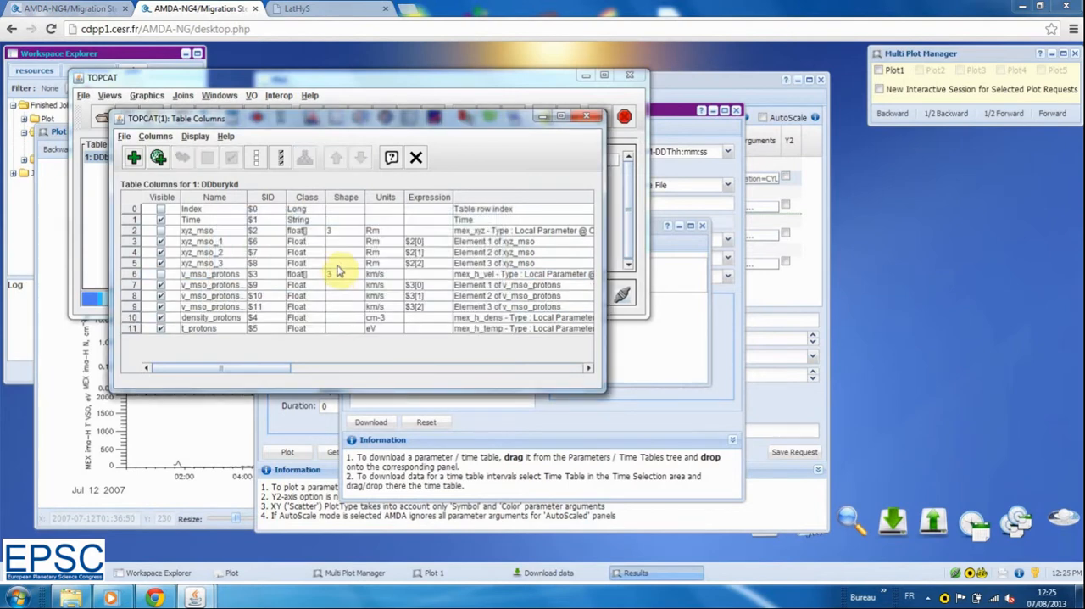
click(592, 118)
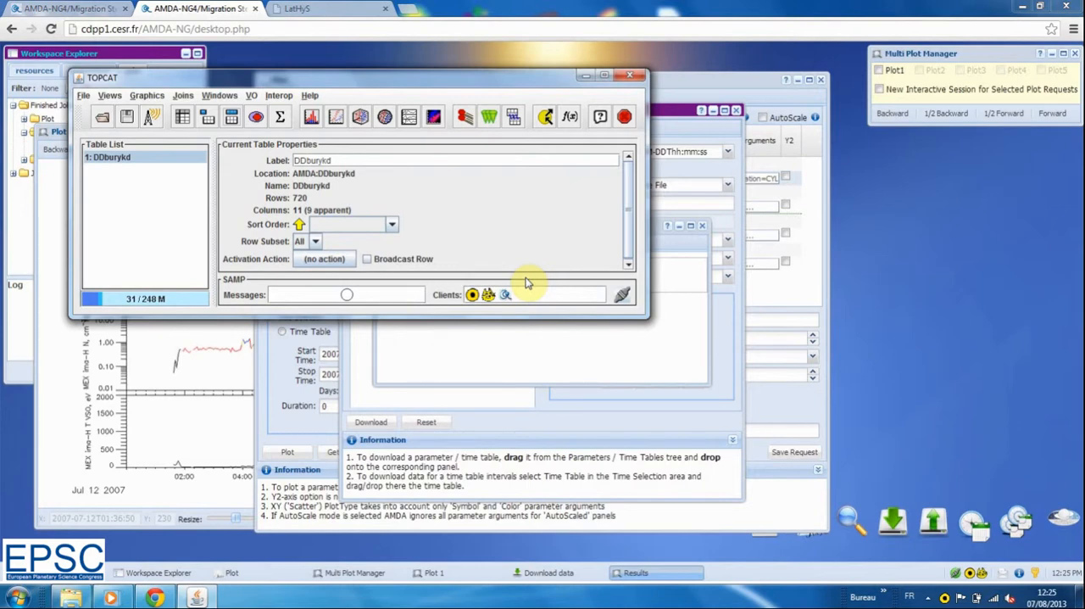
Switch to the LatHyS page in the browser, register it with SAMP and authorize the connection
click(326, 9)
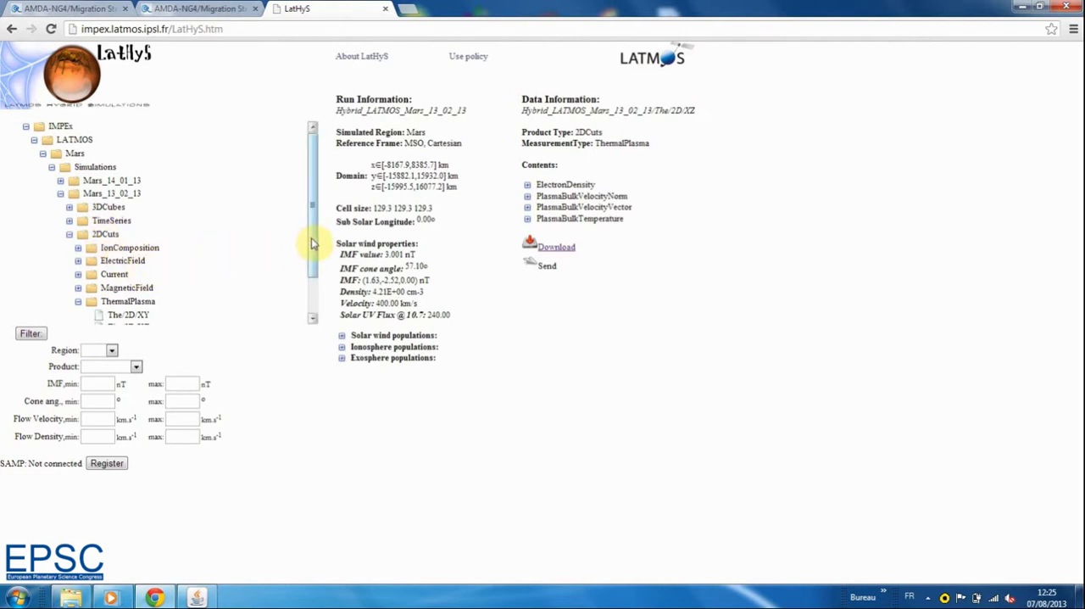
drag(312, 246, 314, 291)
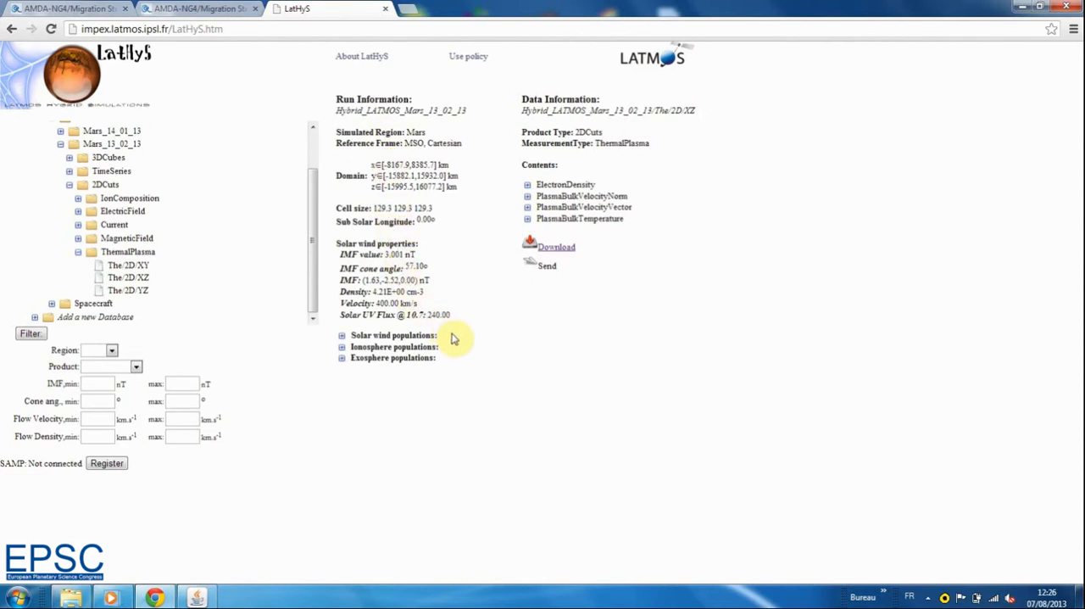
click(106, 464)
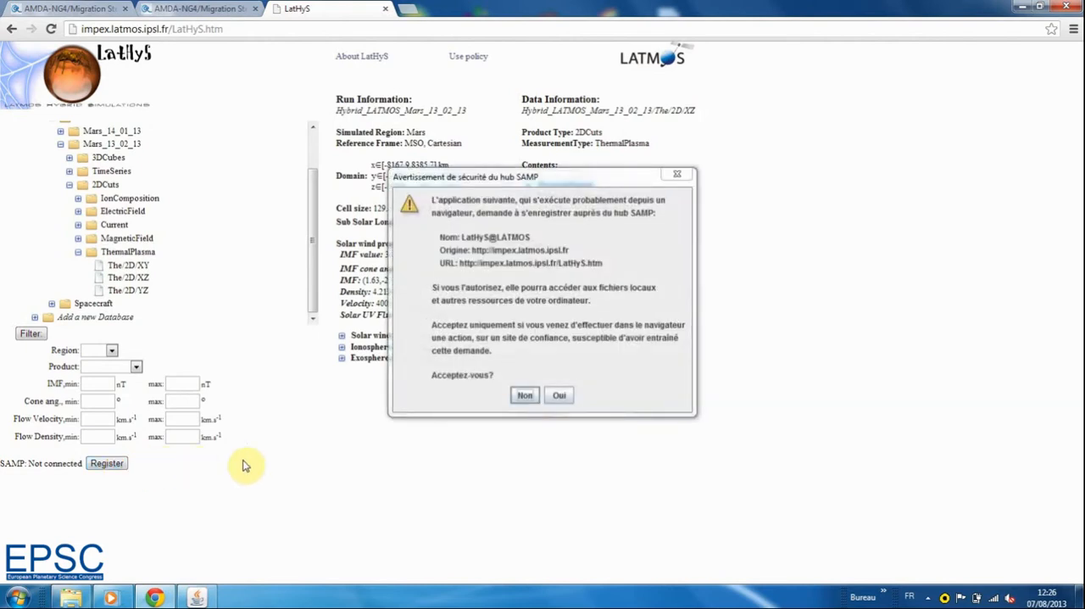
click(562, 396)
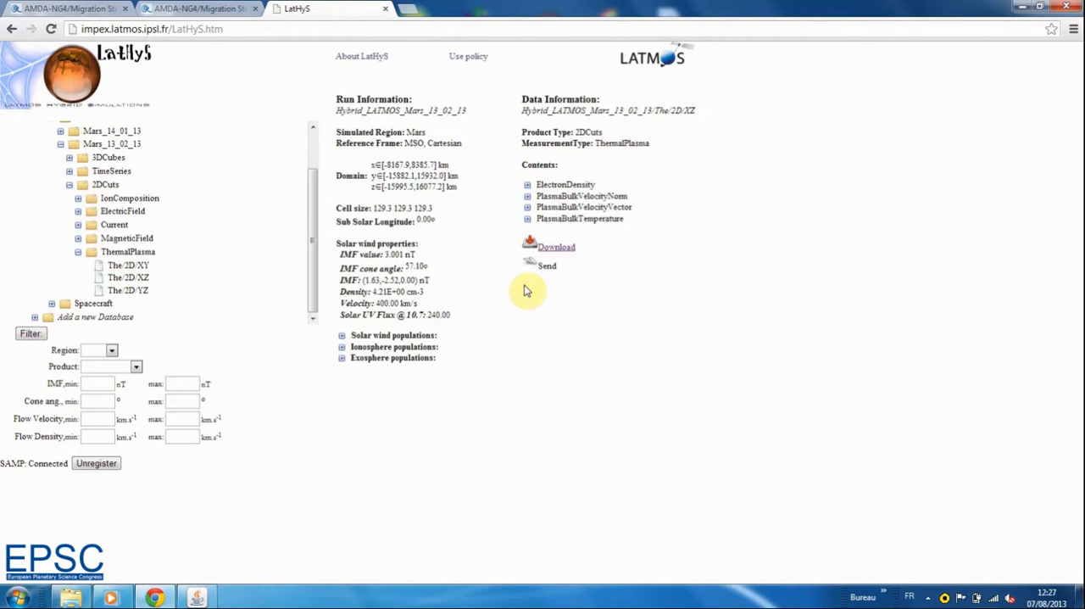
Send the Mars_13_02_13 ThermalPlasma The/2D/XZ data via SAMP and switch to TOPCAT
click(532, 265)
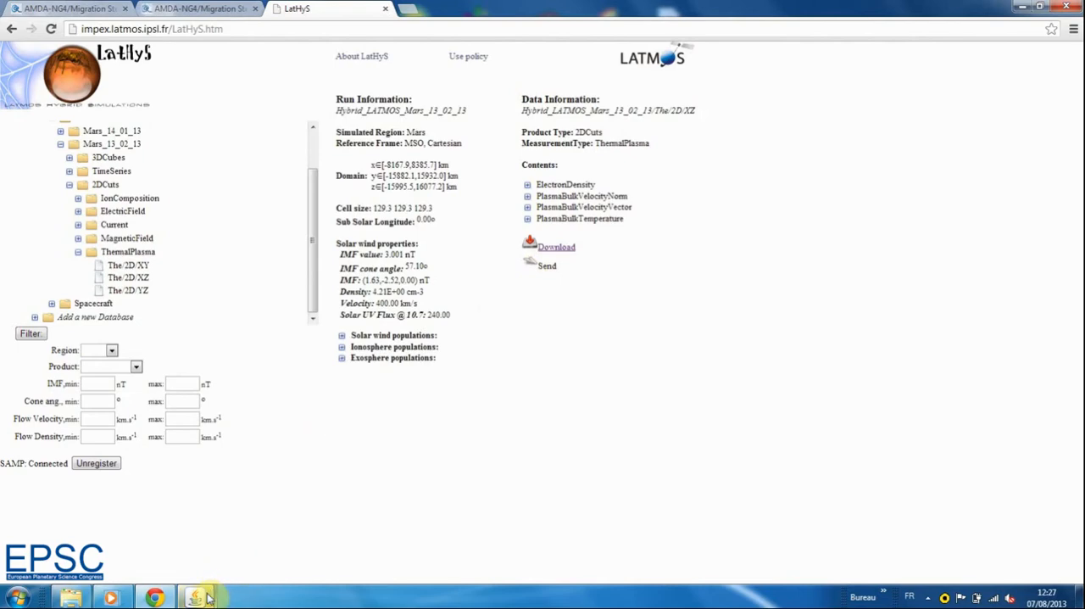
mouse_move(206, 598)
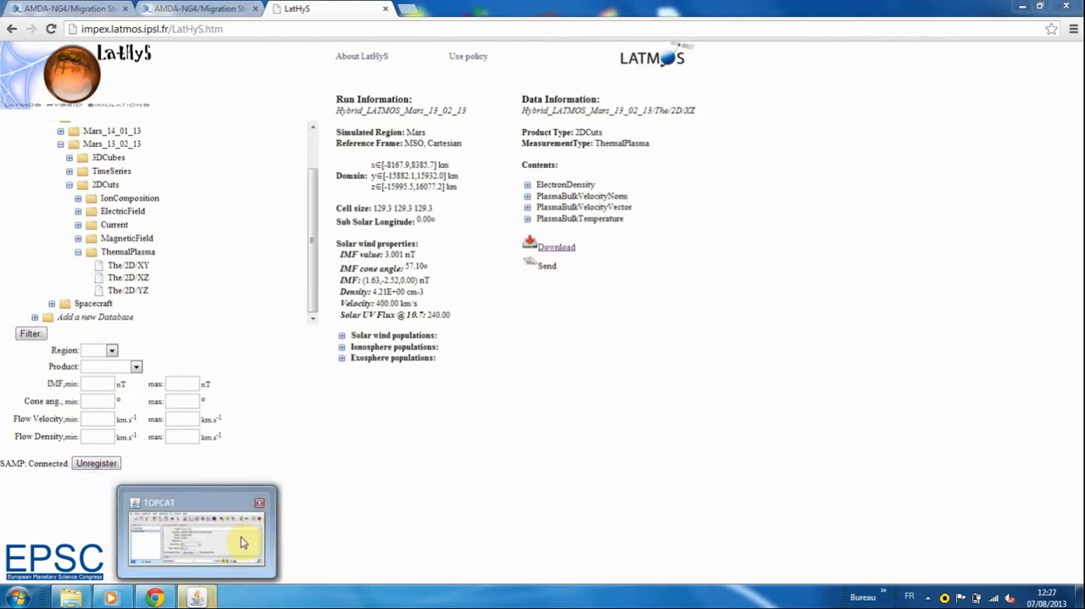
mouse_move(217, 555)
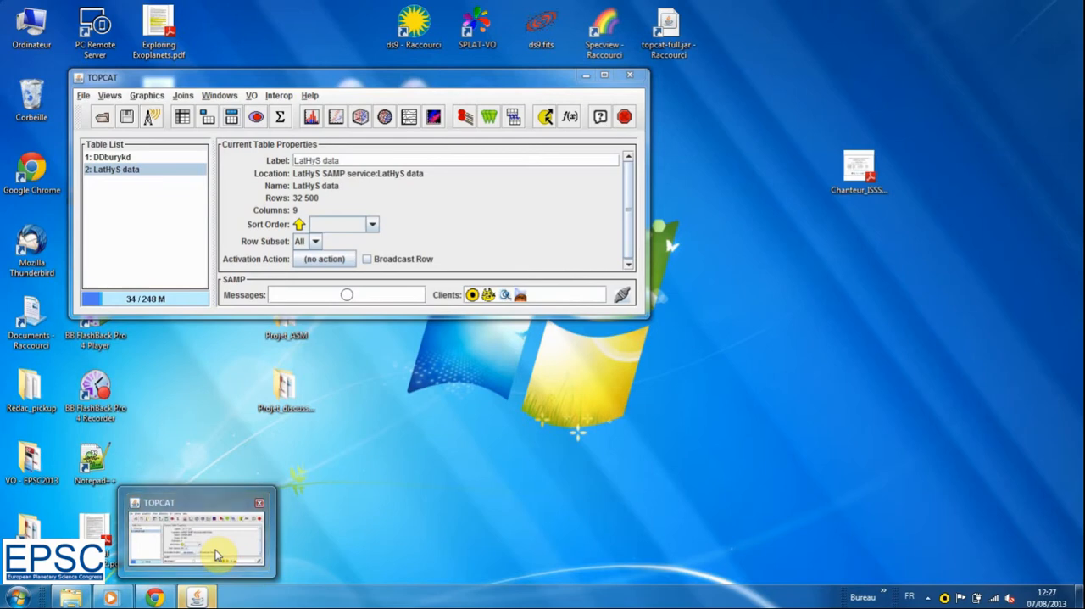
click(214, 555)
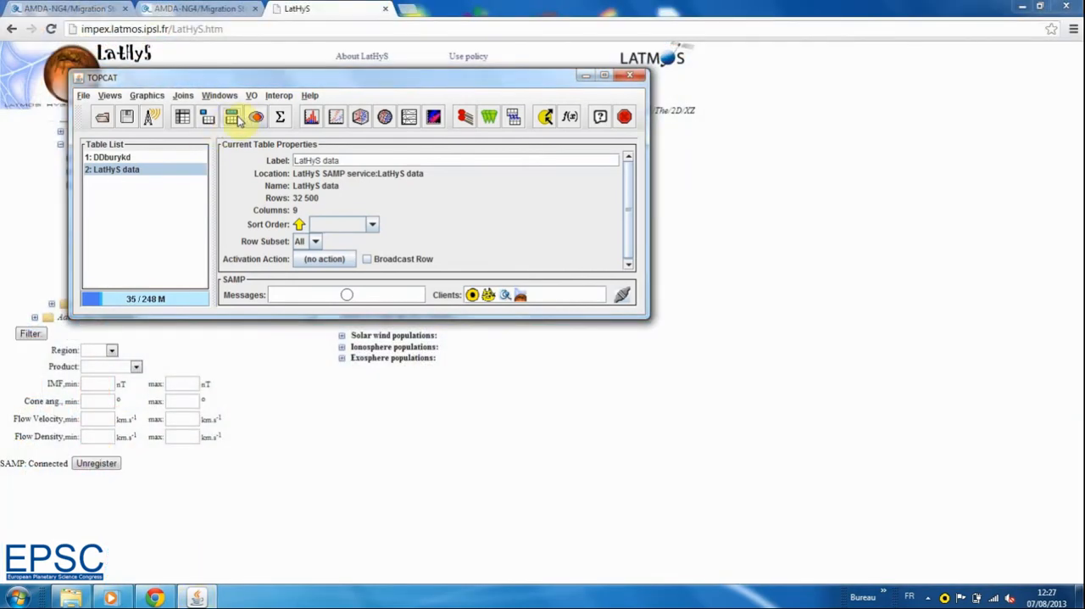
Create a scatter plot of the LatHyS data table with X on the X axis and Z on the Y axis
click(231, 117)
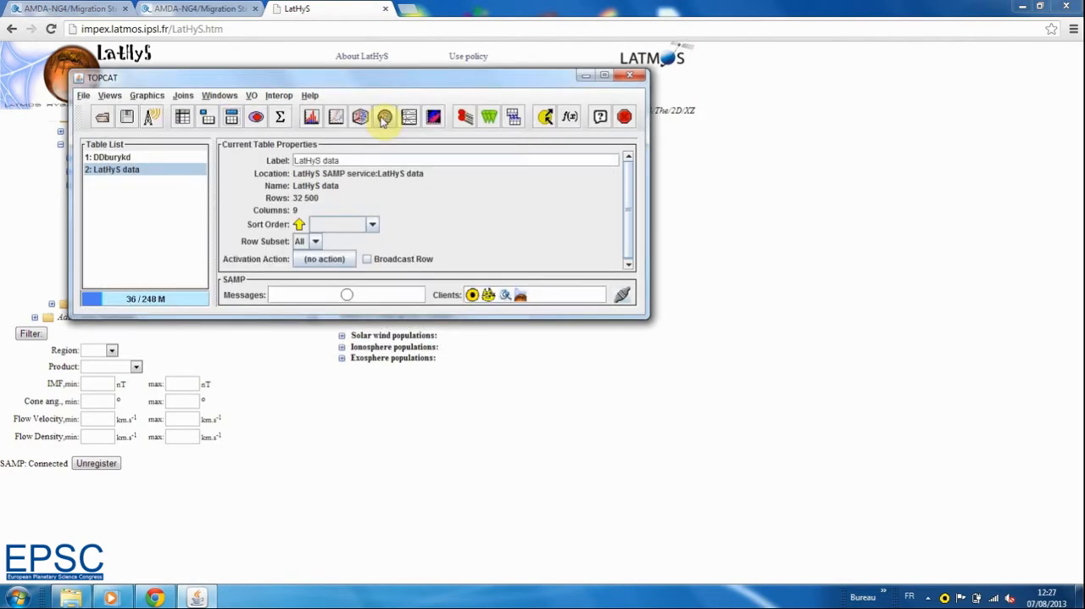
click(336, 119)
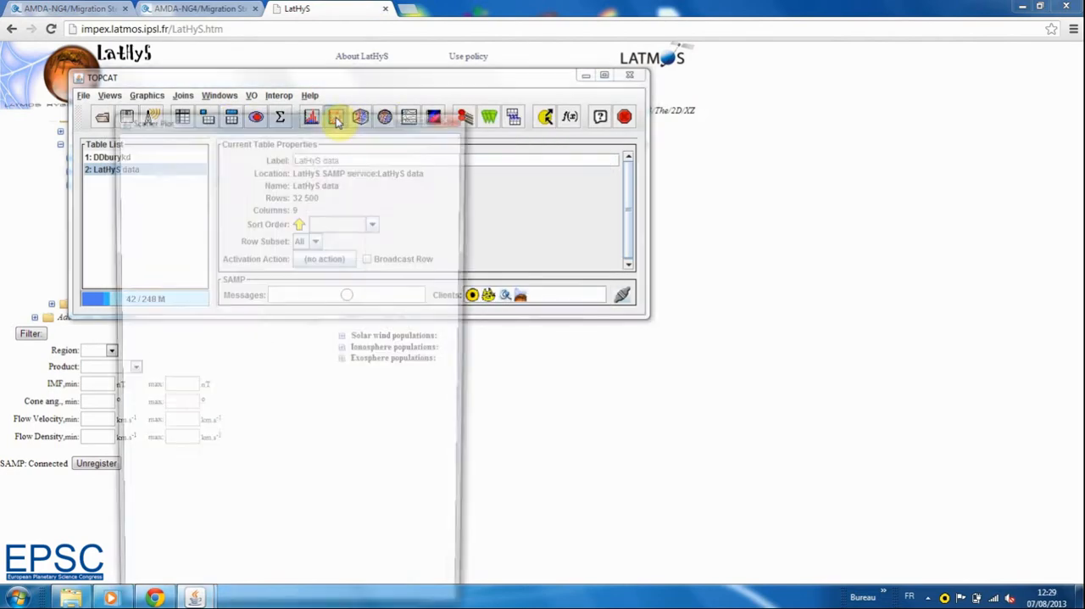
drag(340, 112, 350, 30)
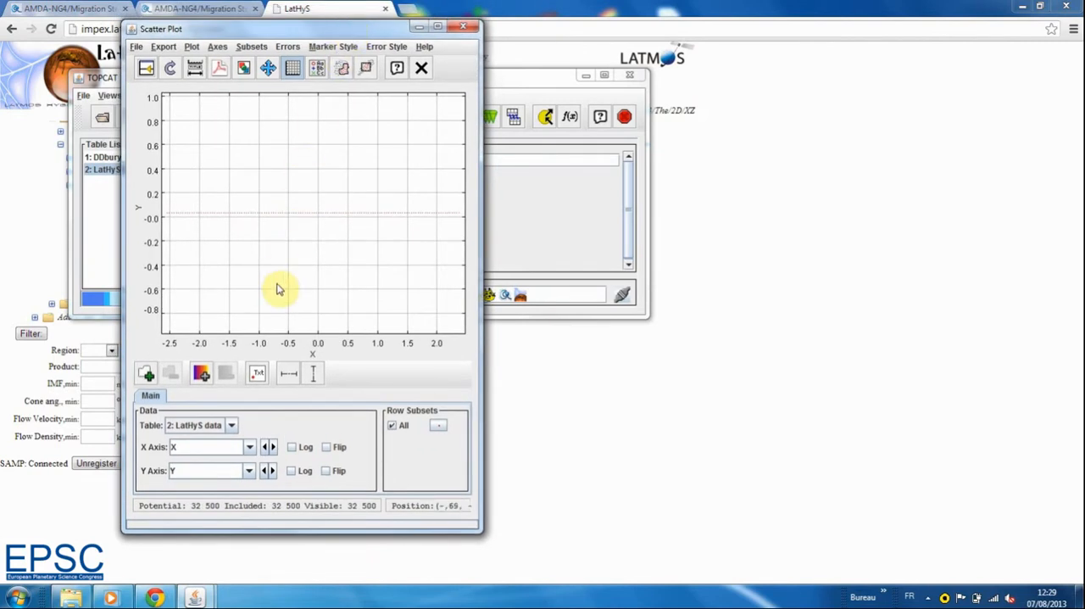
click(249, 471)
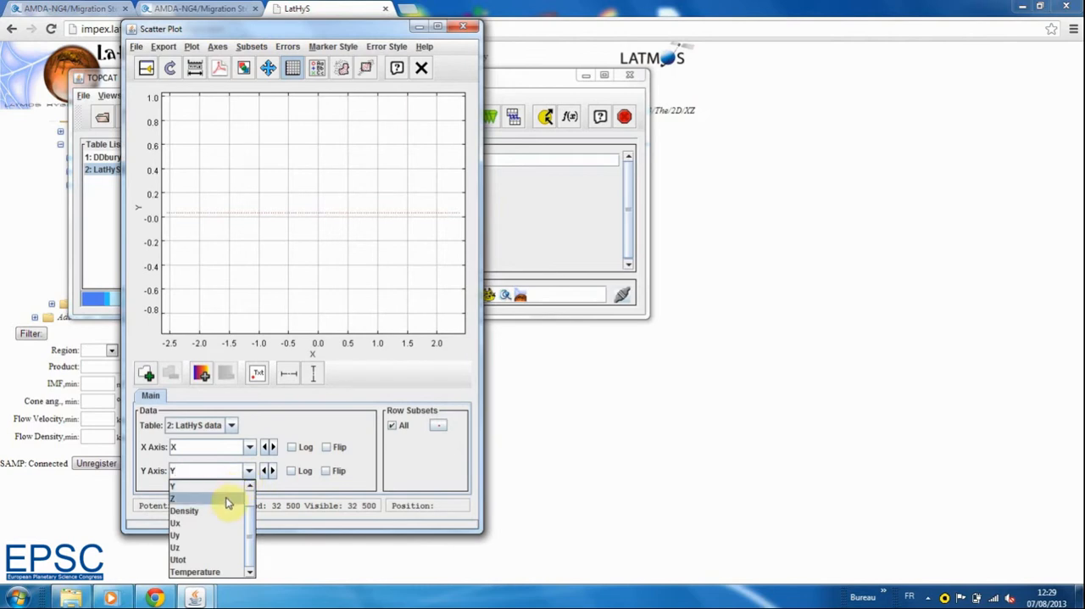
click(227, 503)
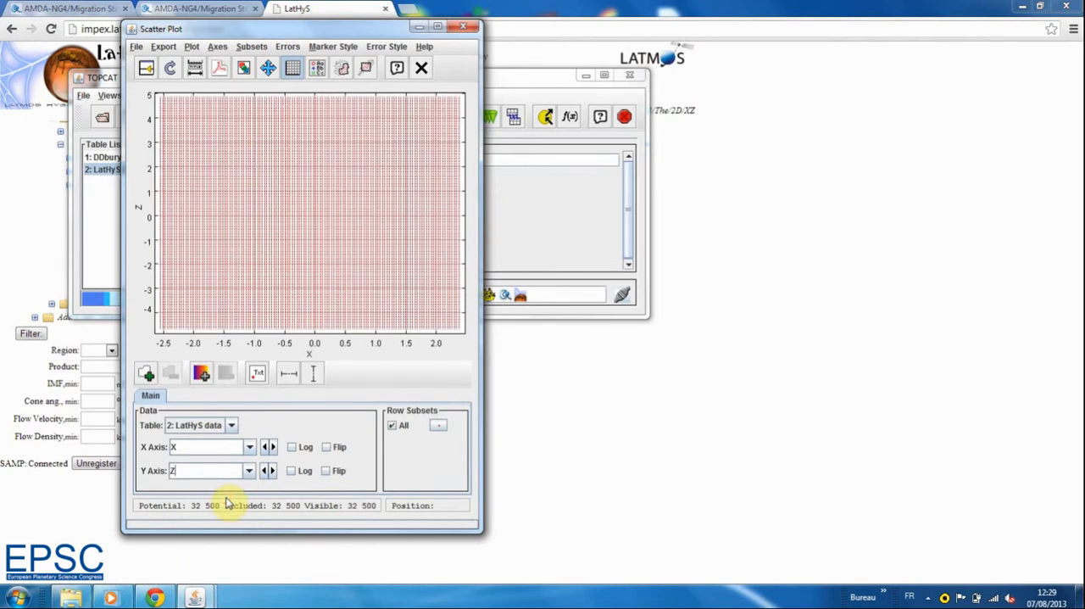
Add an auxiliary axis to the scatter plot and colour the LatHyS points by Ux
click(201, 373)
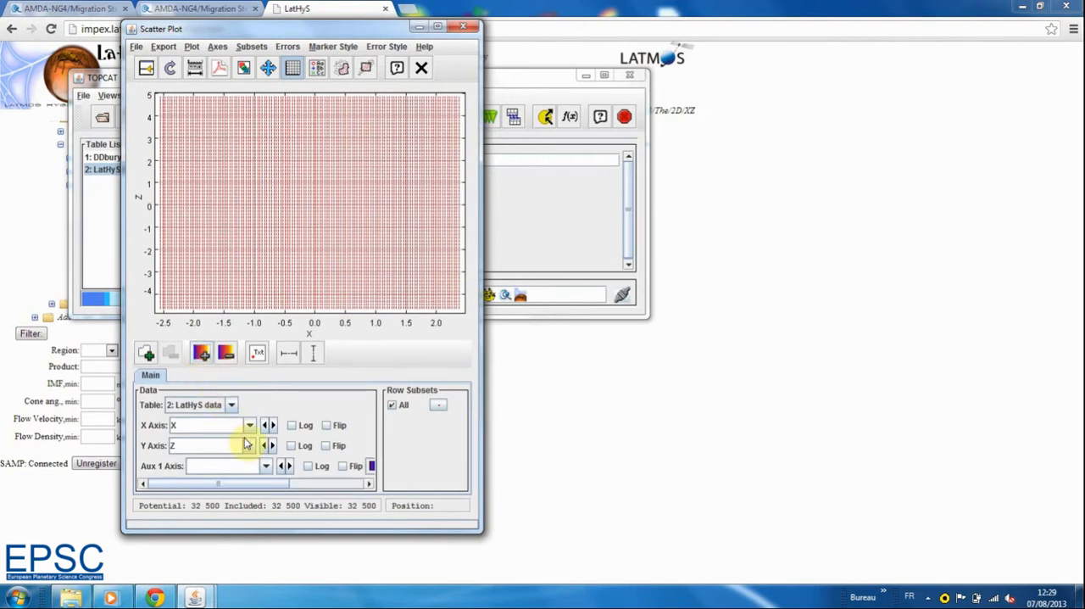
click(265, 468)
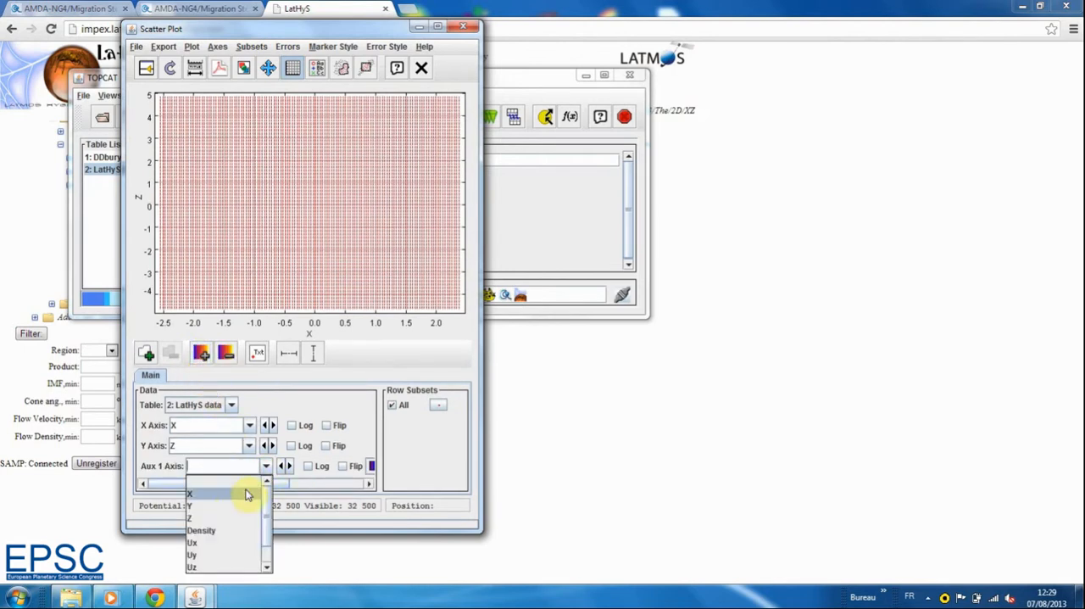
click(218, 544)
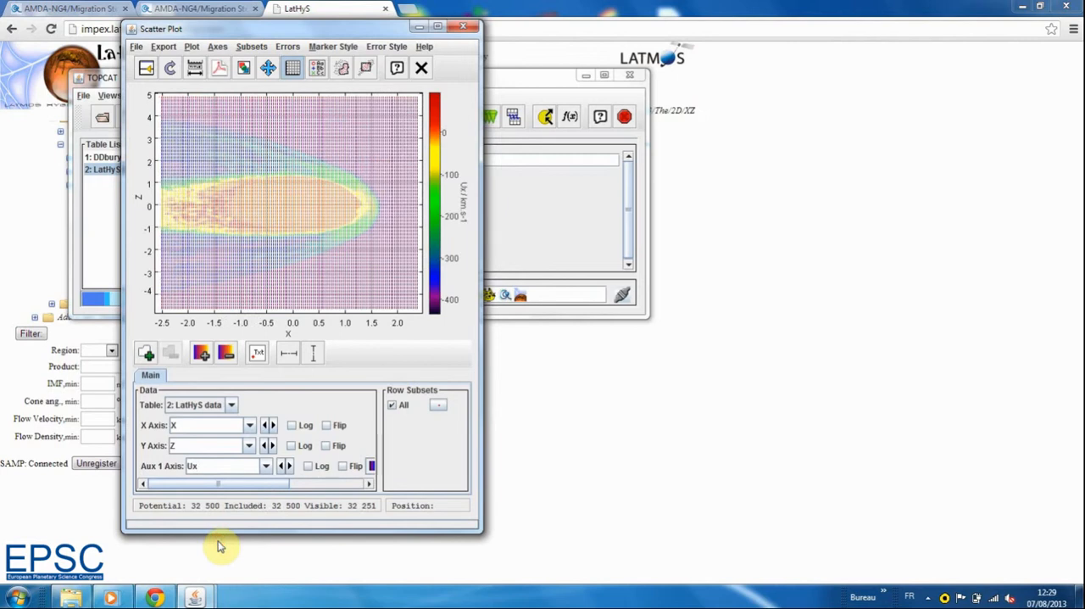
Set the marker size of the LatHyS data points to 1 and accept the plot style
click(439, 408)
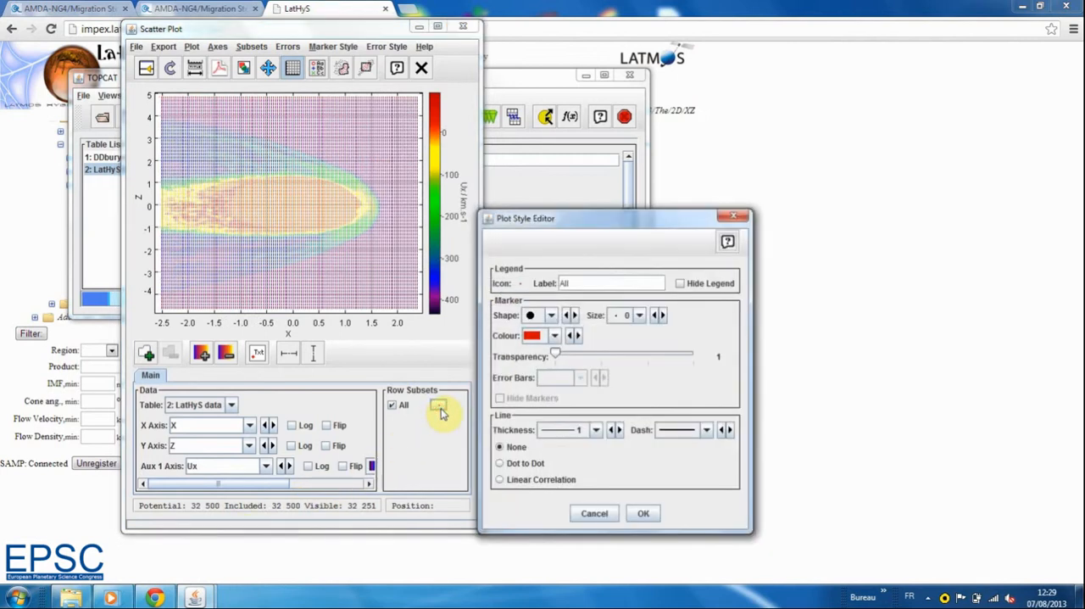
click(663, 315)
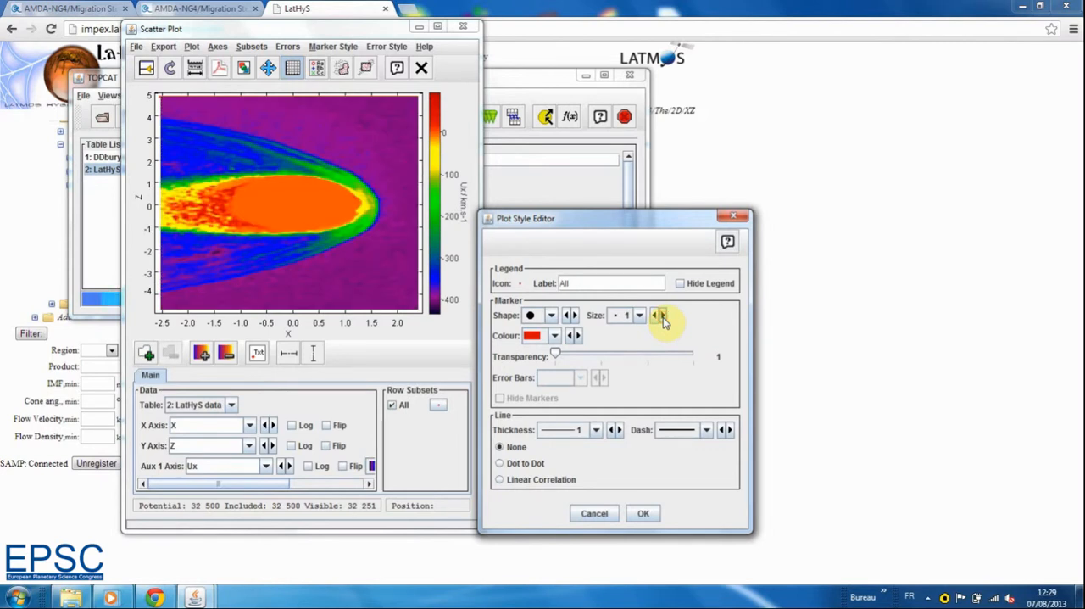
click(644, 513)
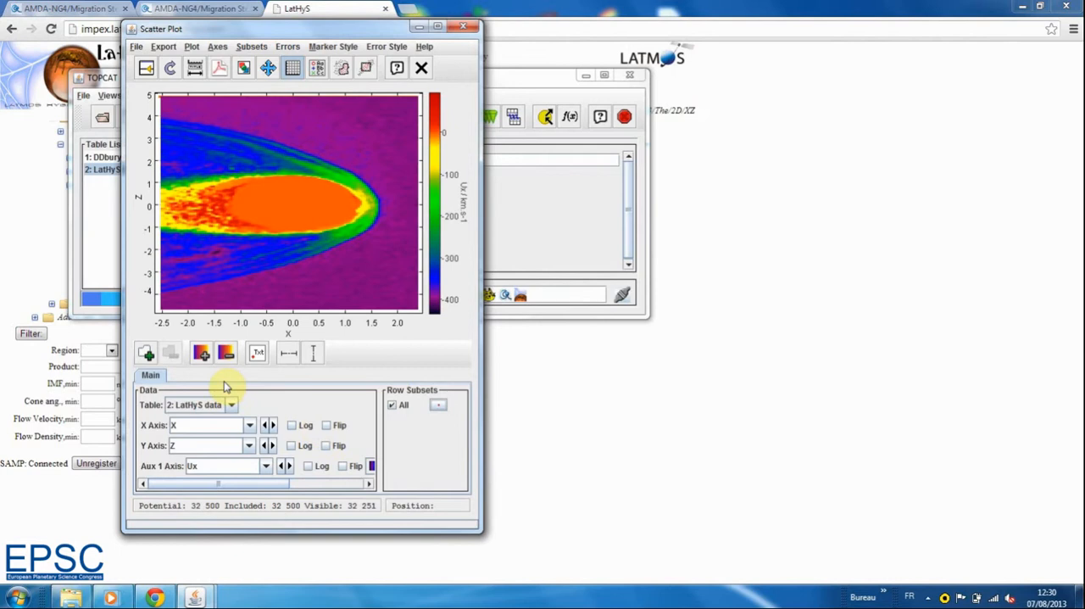
Add a second data set to the scatter plot using the DDburykd table
click(147, 354)
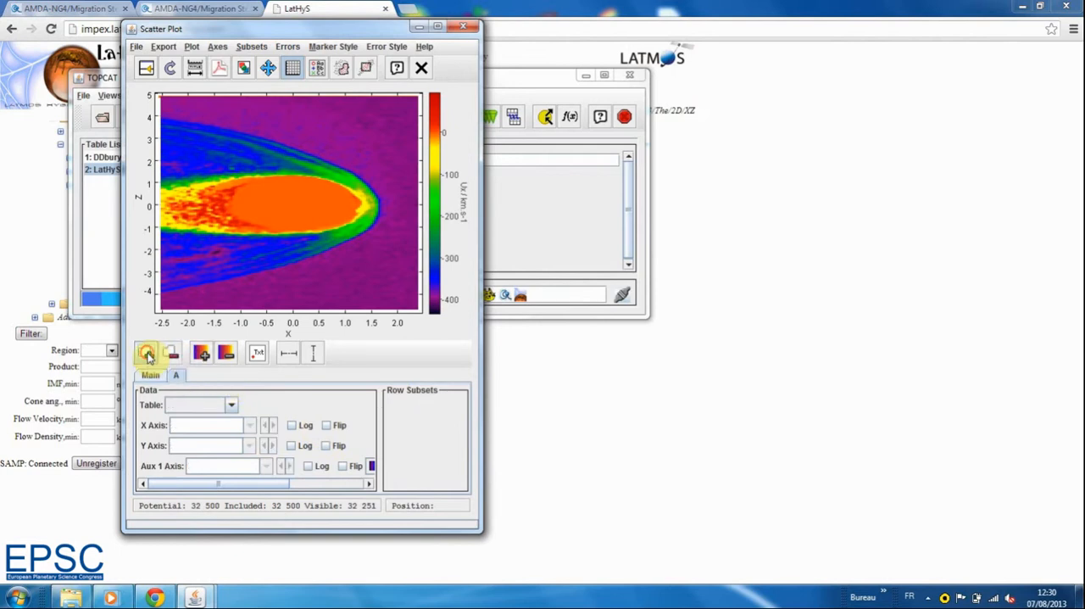
click(230, 406)
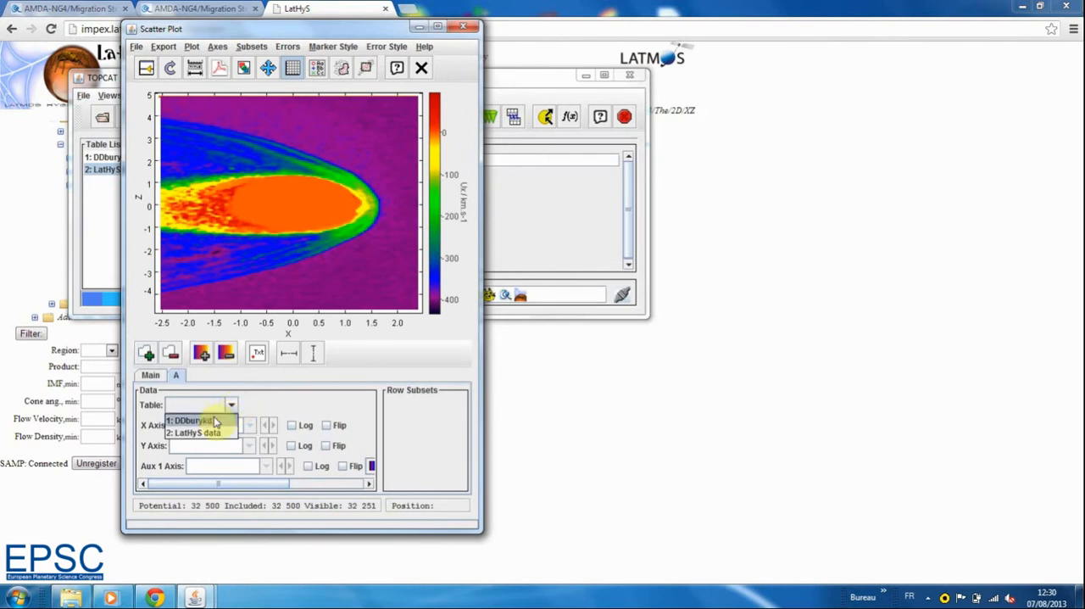
click(211, 422)
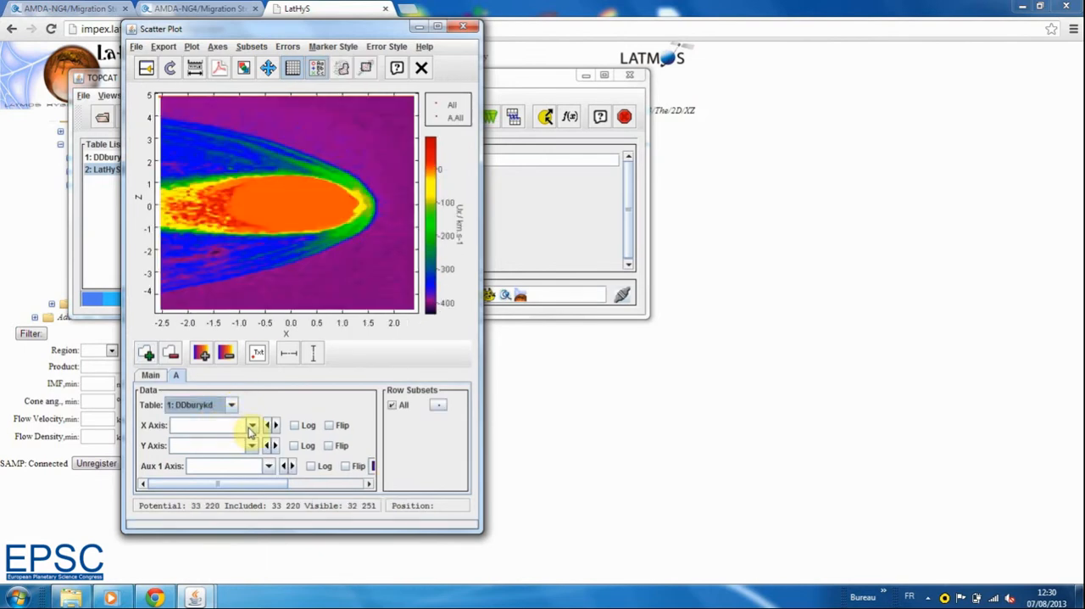
Set the DDburykd data set's X axis to xyz_mso_1, Y axis to xyz_mso_3 and Aux 1 axis to v_mso_protons_1
click(252, 428)
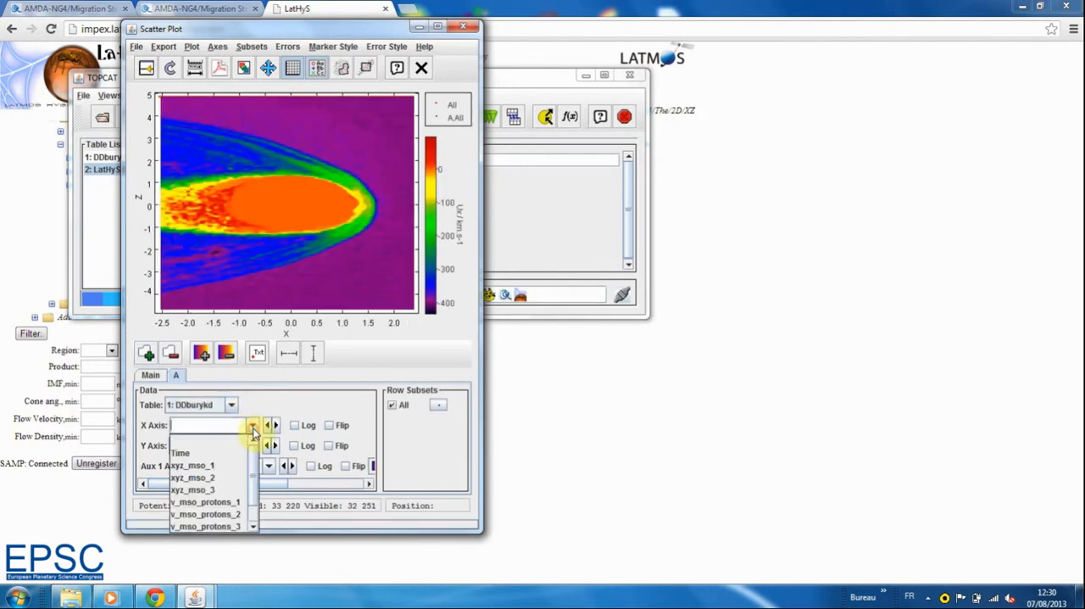
click(223, 465)
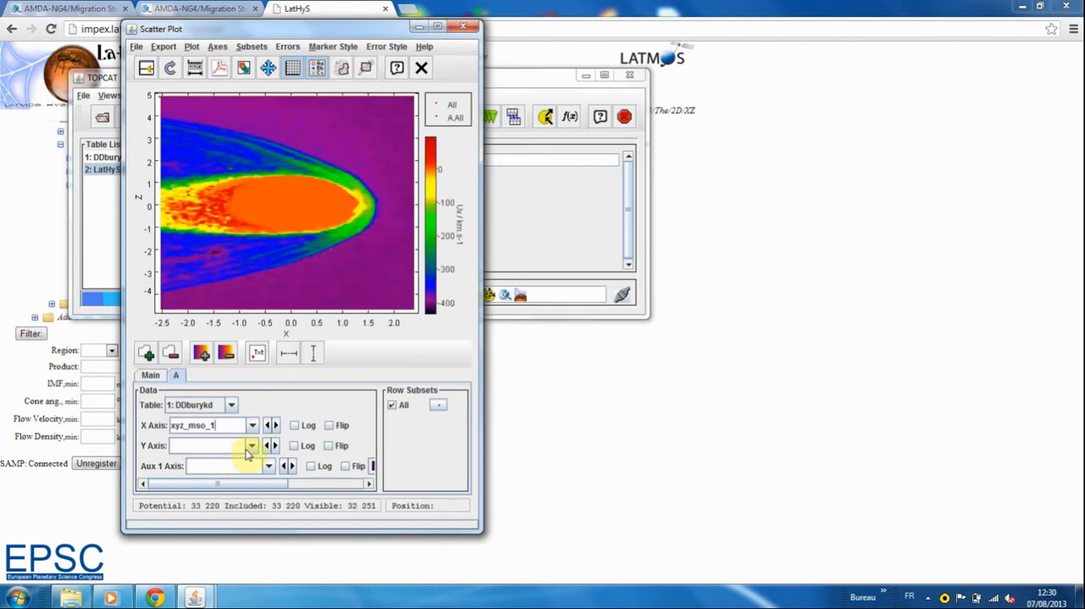
click(252, 447)
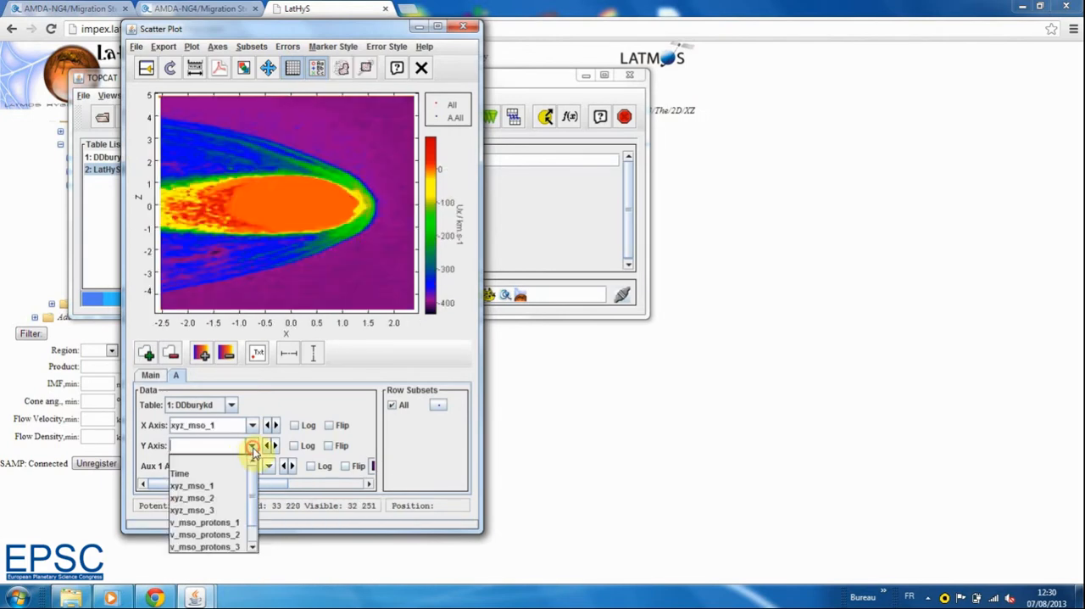
click(215, 511)
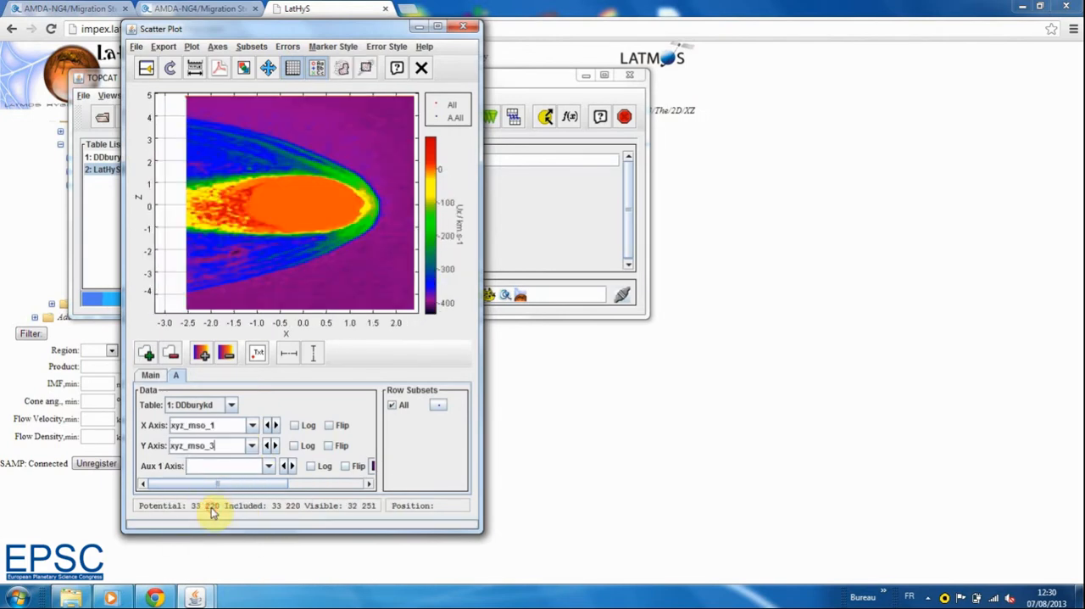
click(268, 467)
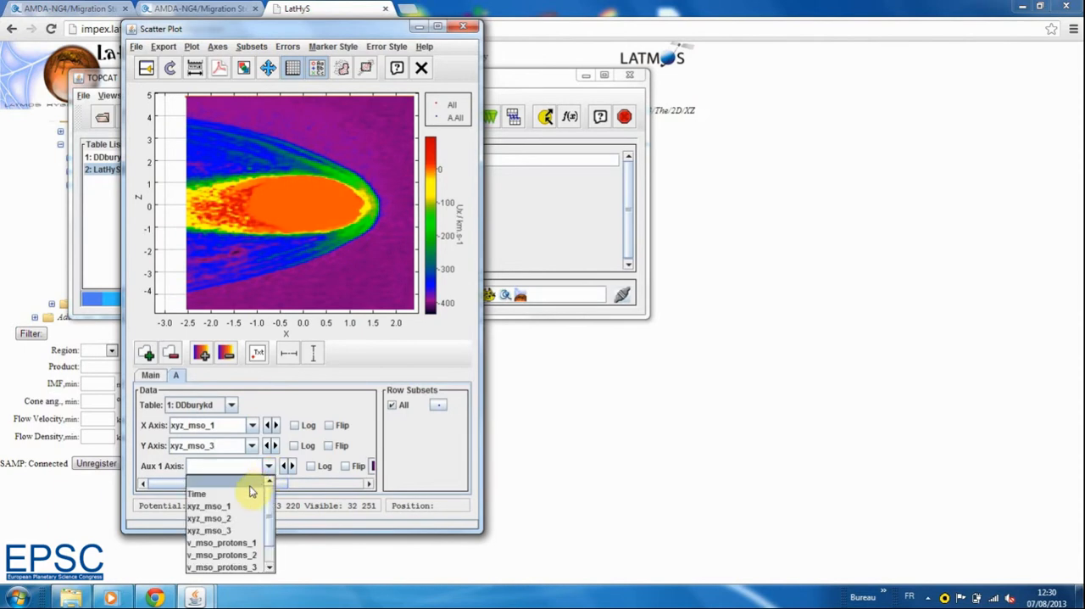
click(230, 543)
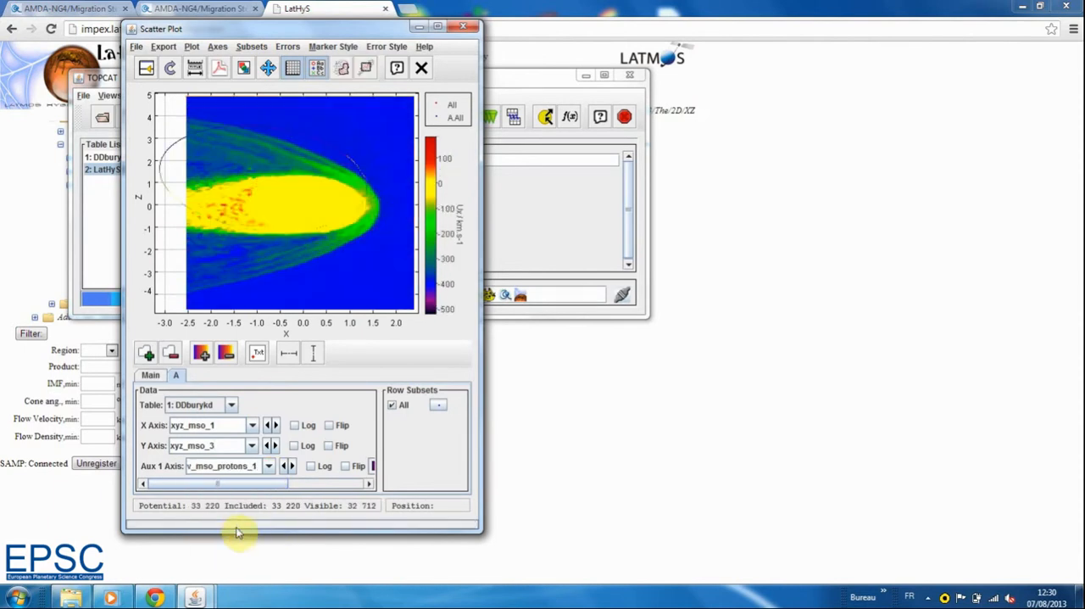
Set the marker size of the DDburykd data points to 2 and accept the plot style
click(438, 405)
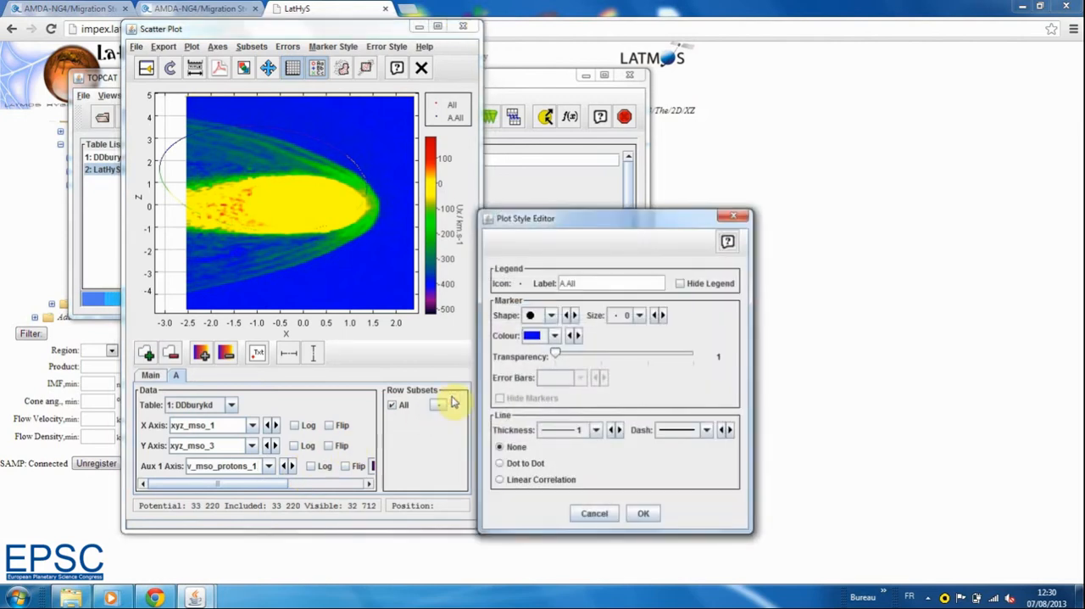
click(662, 316)
click(663, 316)
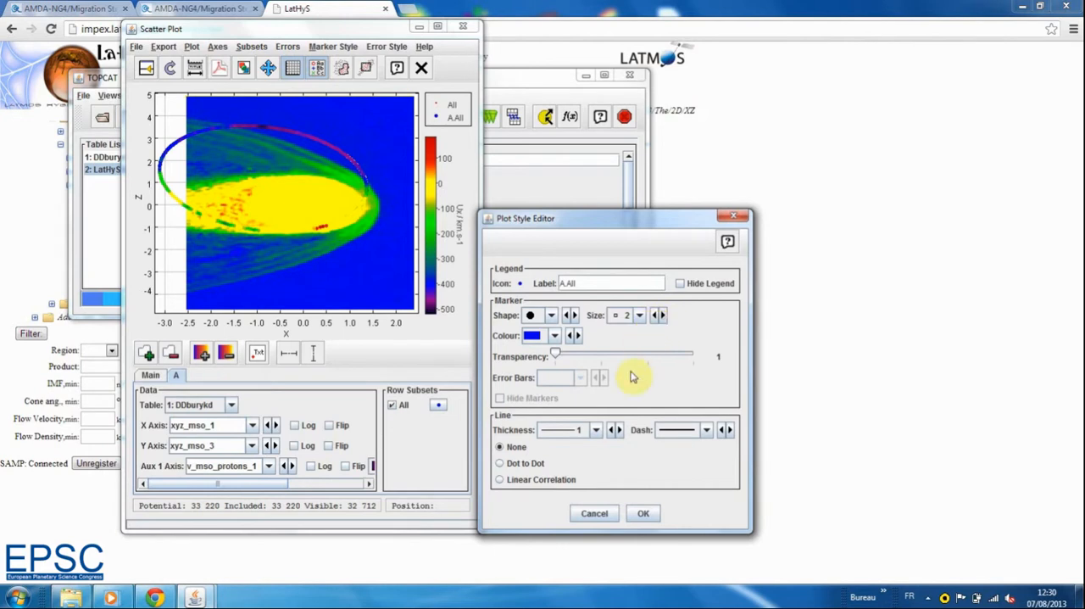
click(643, 513)
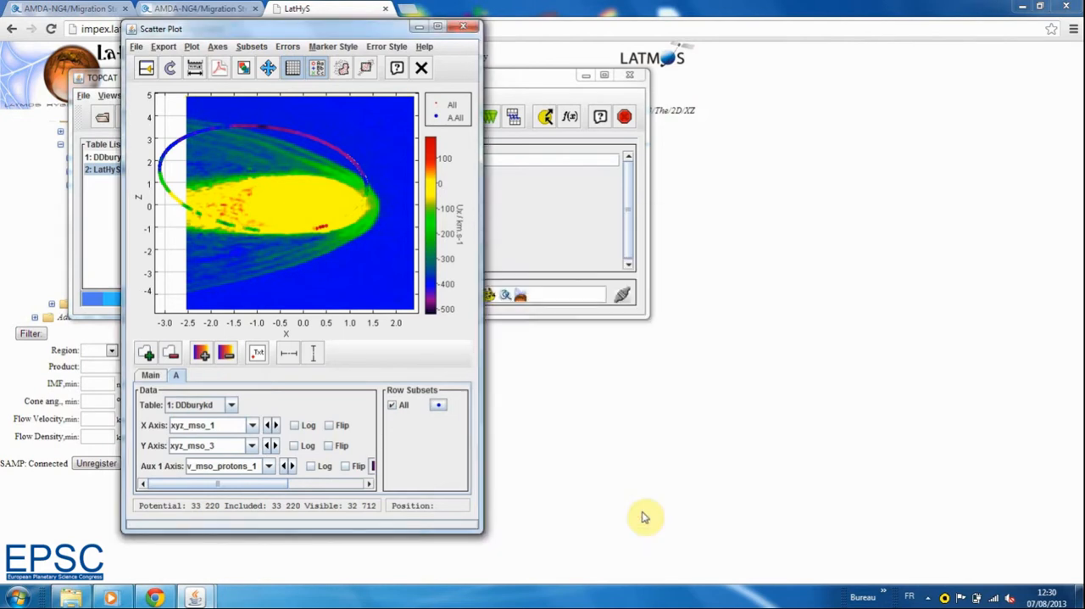